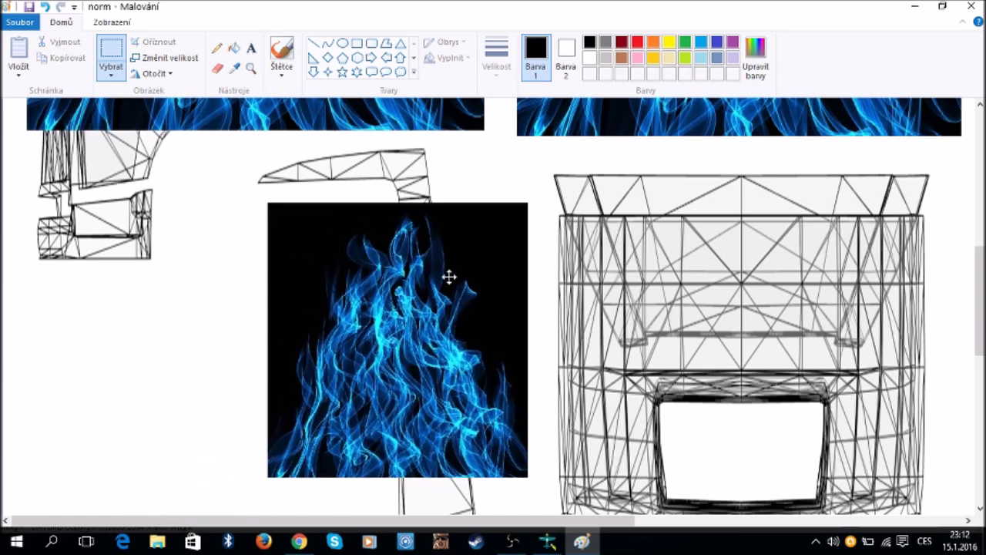
Step: Try to stretch the flame picture taller and wider over the narrow pillar wireframe beside the central cab wireframe
{"action": "scroll", "coordinate": [436, 347], "scroll_direction": "down", "scroll_amount": 5}
{"action": "left_click_drag", "start_coordinate": [415, 166], "coordinate": [438, 259]}
{"action": "scroll", "coordinate": [438, 259], "scroll_direction": "up", "scroll_amount": 5}
{"action": "scroll", "coordinate": [433, 296], "scroll_direction": "up", "scroll_amount": 2}
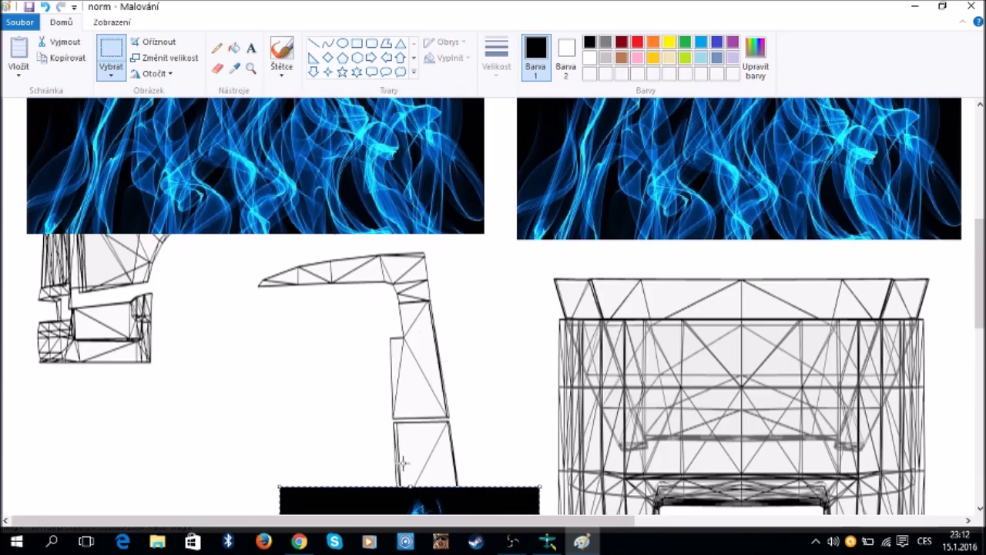
{"action": "left_click_drag", "start_coordinate": [413, 479], "coordinate": [402, 250]}
{"action": "scroll", "coordinate": [279, 416], "scroll_direction": "down", "scroll_amount": 2}
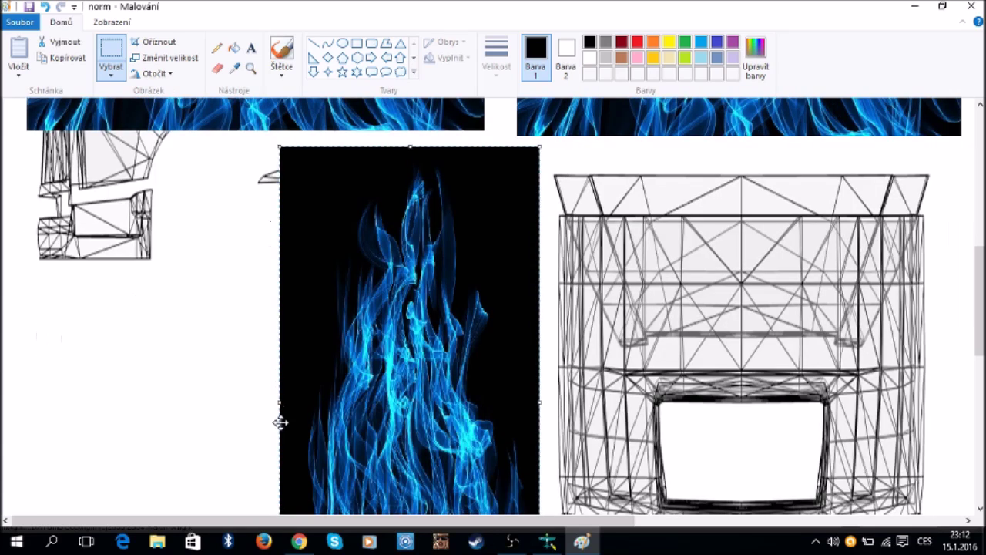
{"action": "left_click_drag", "start_coordinate": [275, 404], "coordinate": [242, 396]}
{"action": "scroll", "coordinate": [242, 396], "scroll_direction": "down", "scroll_amount": 4}
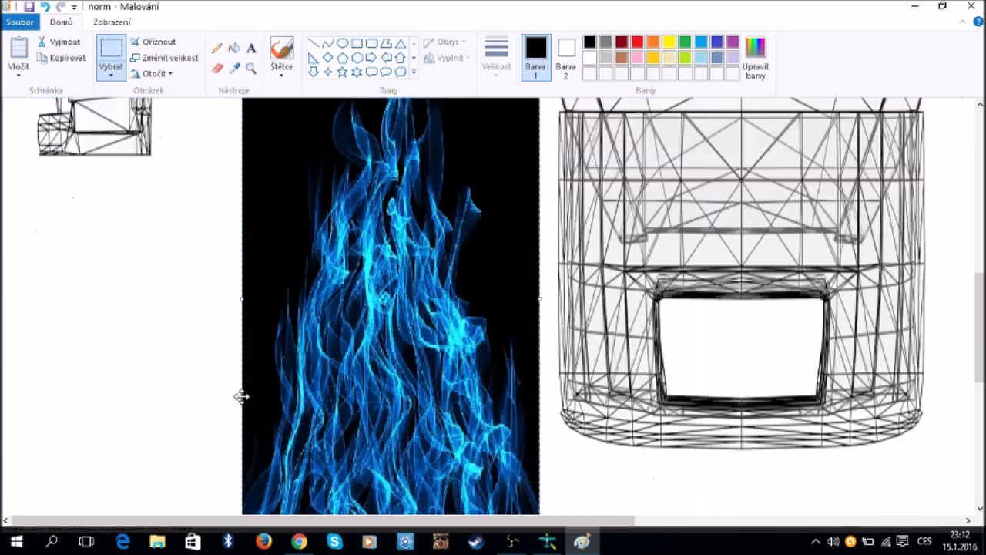
Step: Cut the stretched flame picture away from the narrow pillar wireframe
{"action": "scroll", "coordinate": [467, 405], "scroll_direction": "up", "scroll_amount": 8}
{"action": "scroll", "coordinate": [467, 406], "scroll_direction": "down", "scroll_amount": 4}
{"action": "right_click", "coordinate": [429, 349]}
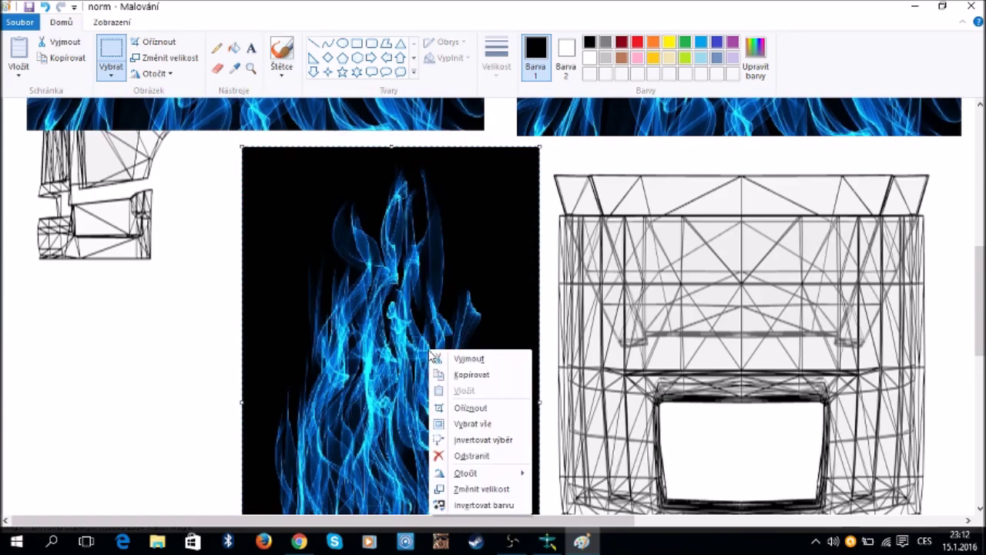
{"action": "left_click", "coordinate": [486, 358]}
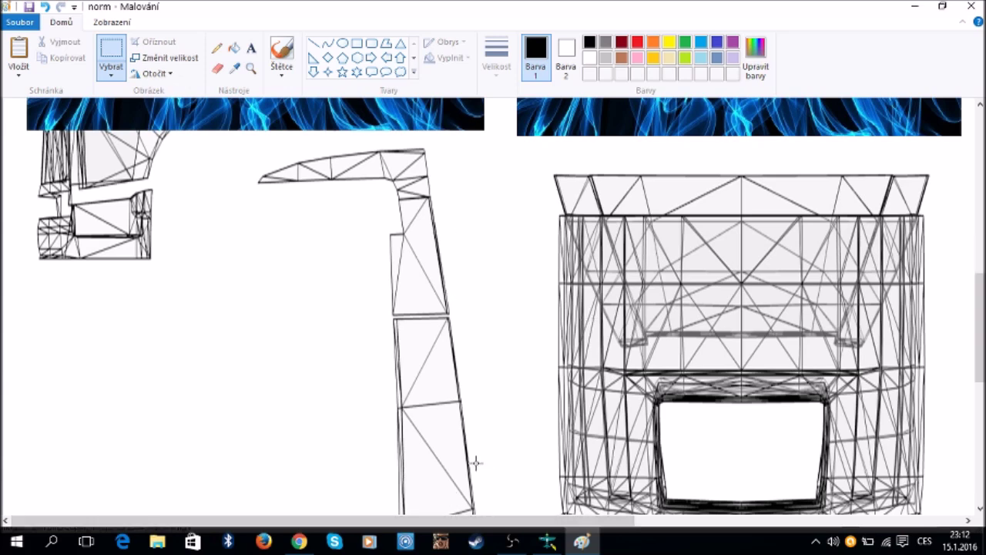
{"action": "scroll", "coordinate": [455, 455], "scroll_direction": "down", "scroll_amount": 10}
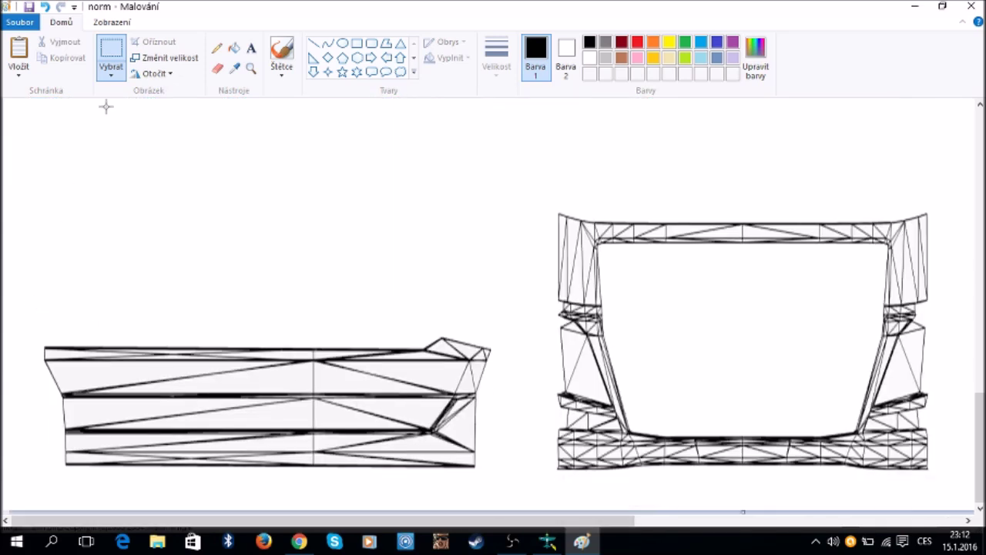
{"action": "left_click", "coordinate": [19, 73]}
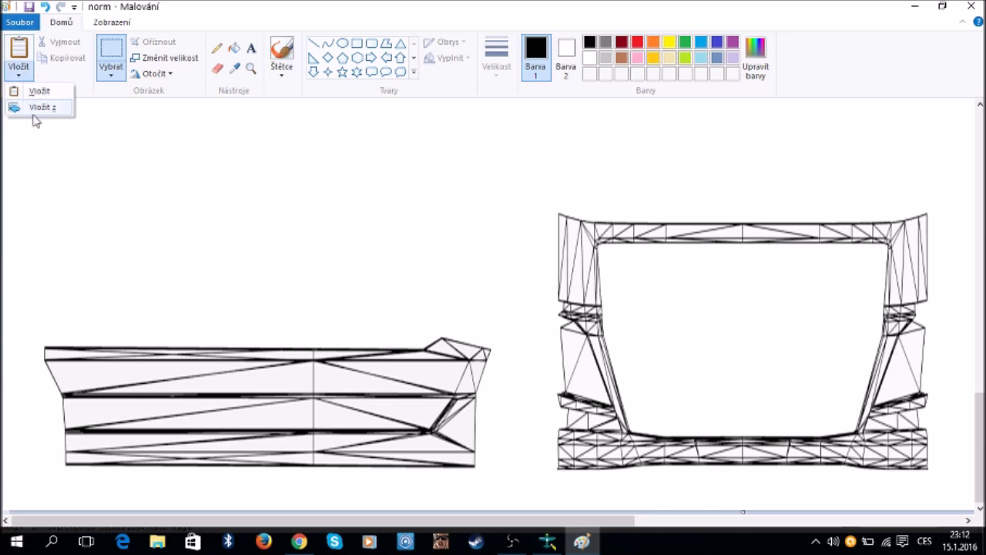
{"action": "left_click", "coordinate": [34, 108]}
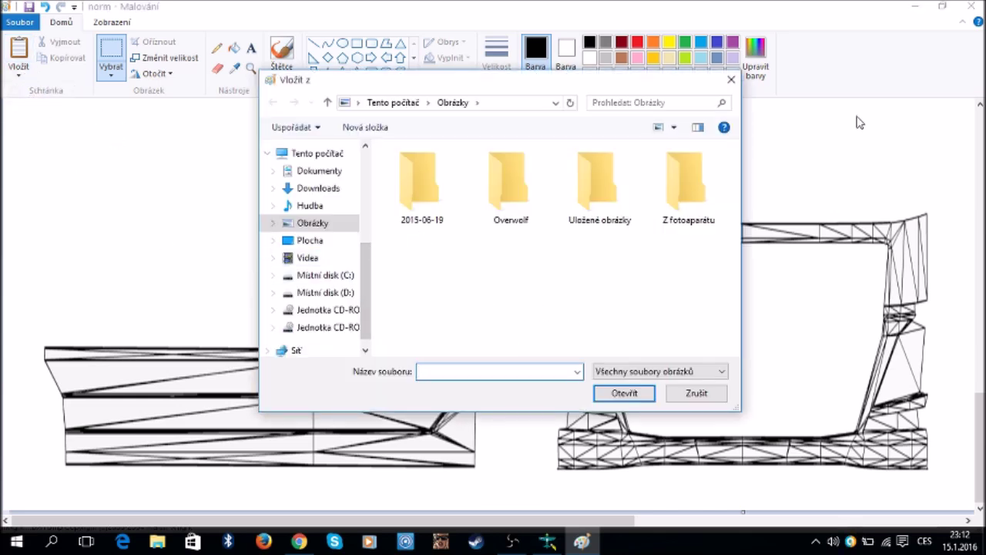
{"action": "left_click", "coordinate": [731, 79]}
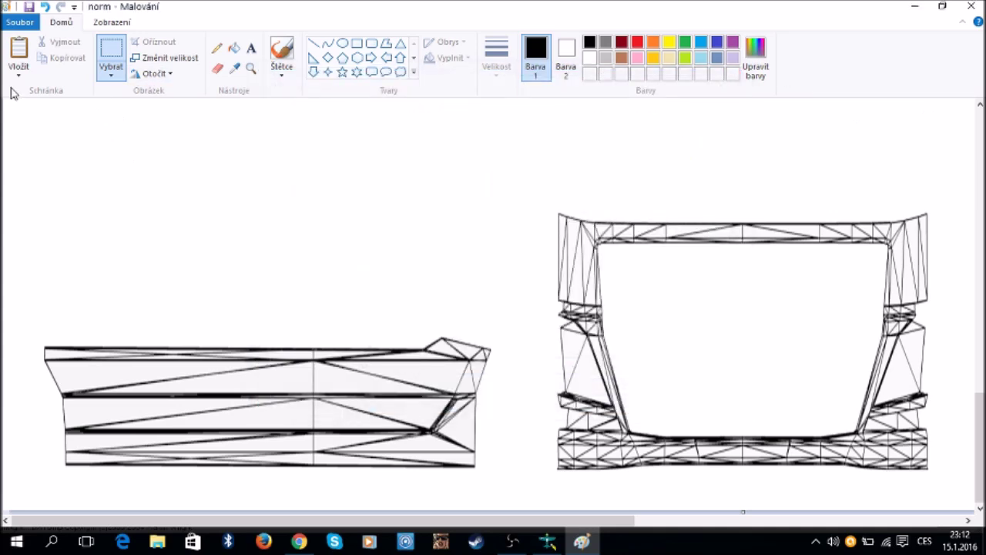
Step: Insert the blue-flames-of-fire image from file and place it over the lower-left side-panel wireframe
{"action": "left_click", "coordinate": [17, 74]}
{"action": "left_click", "coordinate": [23, 106]}
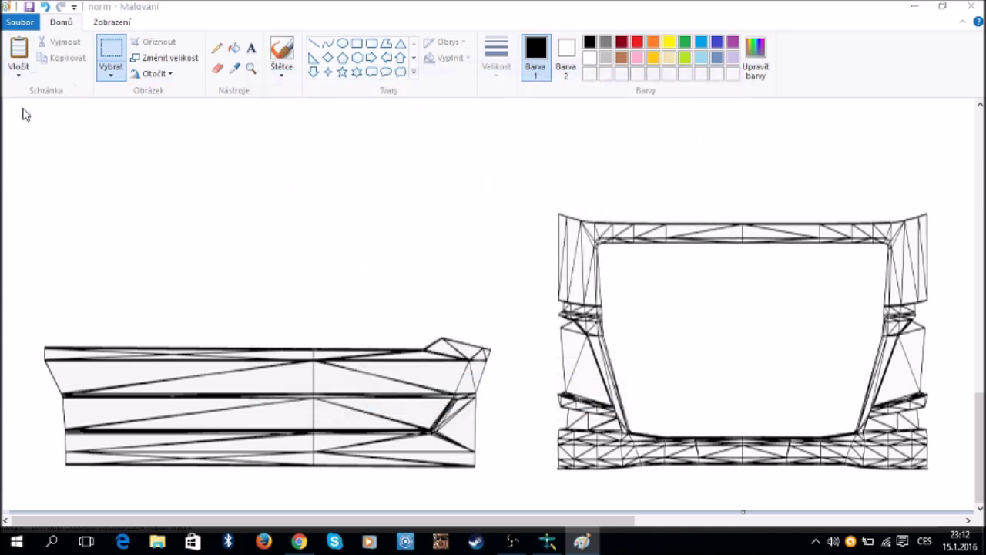
{"action": "left_click", "coordinate": [698, 308]}
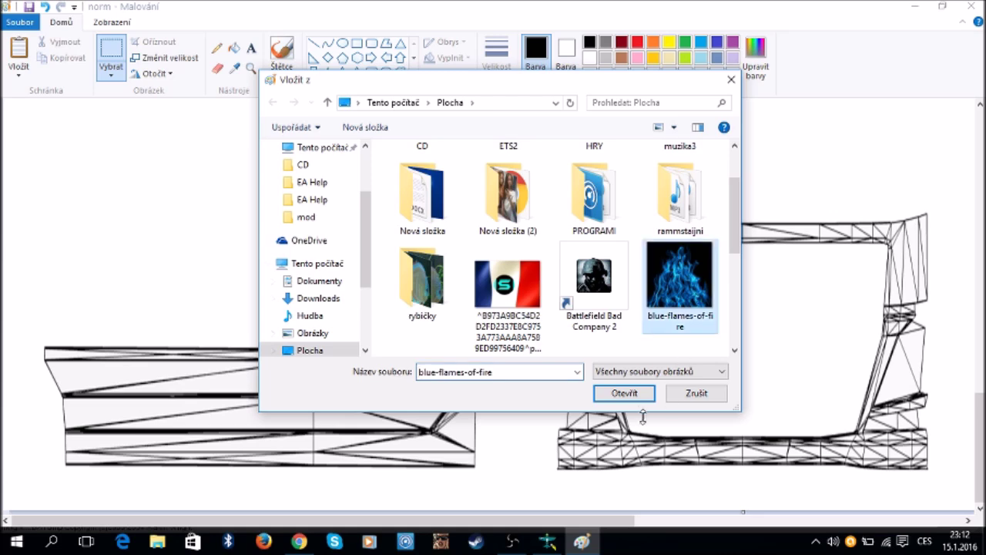
{"action": "left_click", "coordinate": [625, 393]}
{"action": "left_click_drag", "start_coordinate": [300, 360], "coordinate": [336, 280]}
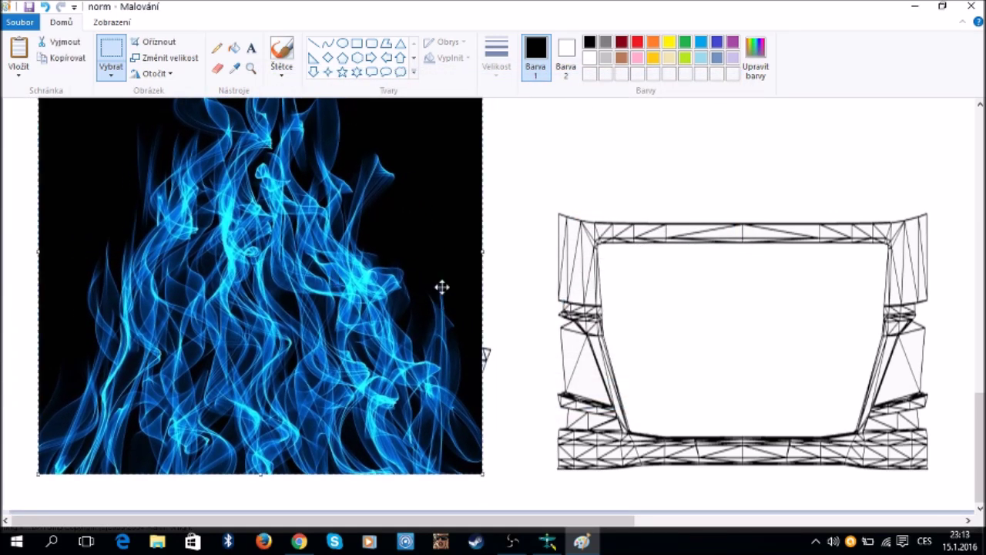
Step: Widen the lower-left flame picture to cover the side-panel wireframe and lower its top edge clear of the pillar above
{"action": "mouse_move", "coordinate": [486, 250]}
{"action": "left_mouse_down"}
{"action": "mouse_move", "coordinate": [497, 247]}
{"action": "mouse_move", "coordinate": [475, 248]}
{"action": "mouse_move", "coordinate": [493, 253]}
{"action": "left_mouse_up"}
{"action": "scroll", "coordinate": [526, 319], "scroll_direction": "up", "scroll_amount": 5}
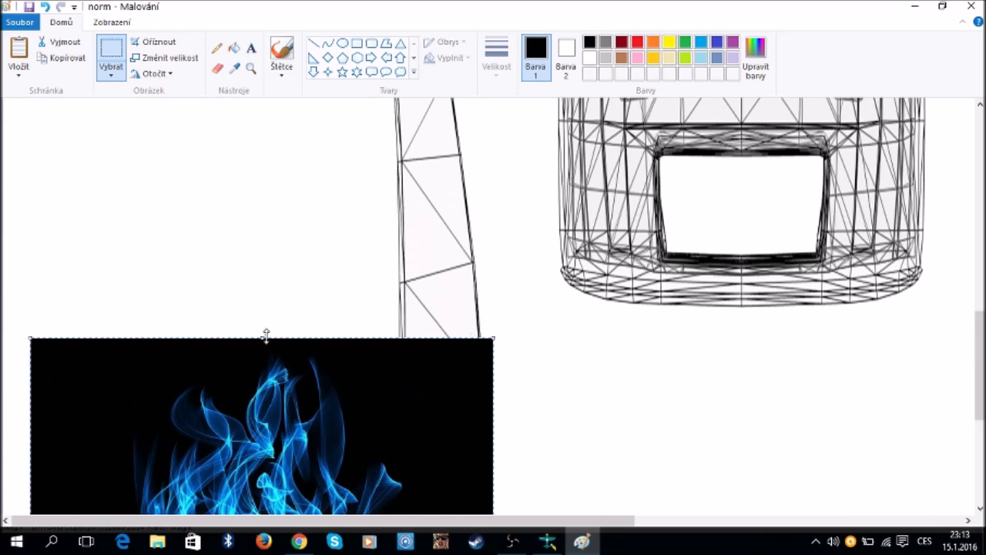
{"action": "left_click_drag", "start_coordinate": [266, 396], "coordinate": [258, 409]}
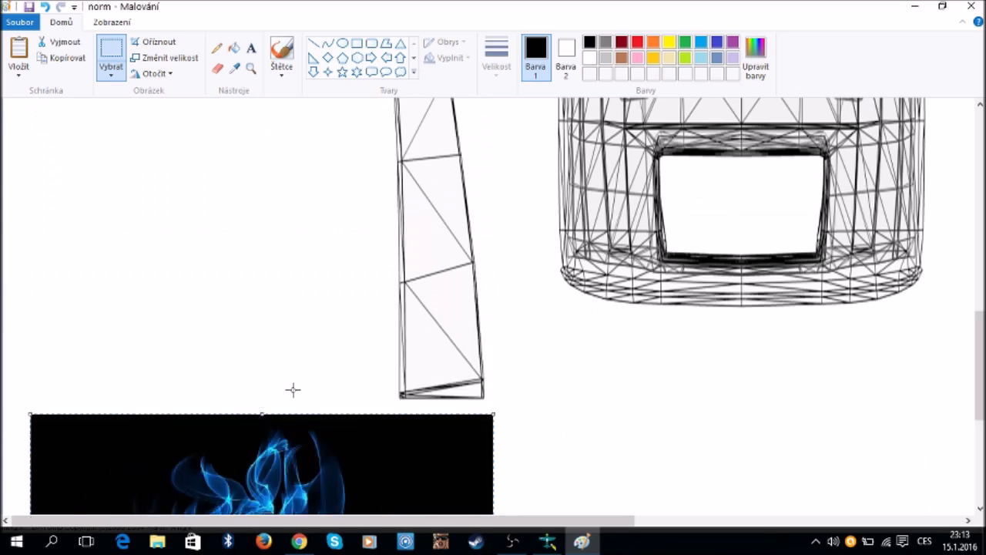
Step: Insert another blue-flames-of-fire image from file and place it over the open frame wireframe at the template's bottom centre
{"action": "scroll", "coordinate": [495, 398], "scroll_direction": "down", "scroll_amount": 8}
{"action": "scroll", "coordinate": [495, 397], "scroll_direction": "up", "scroll_amount": 3}
{"action": "left_click_drag", "start_coordinate": [499, 520], "coordinate": [630, 488]}
{"action": "scroll", "coordinate": [619, 426], "scroll_direction": "down", "scroll_amount": 4}
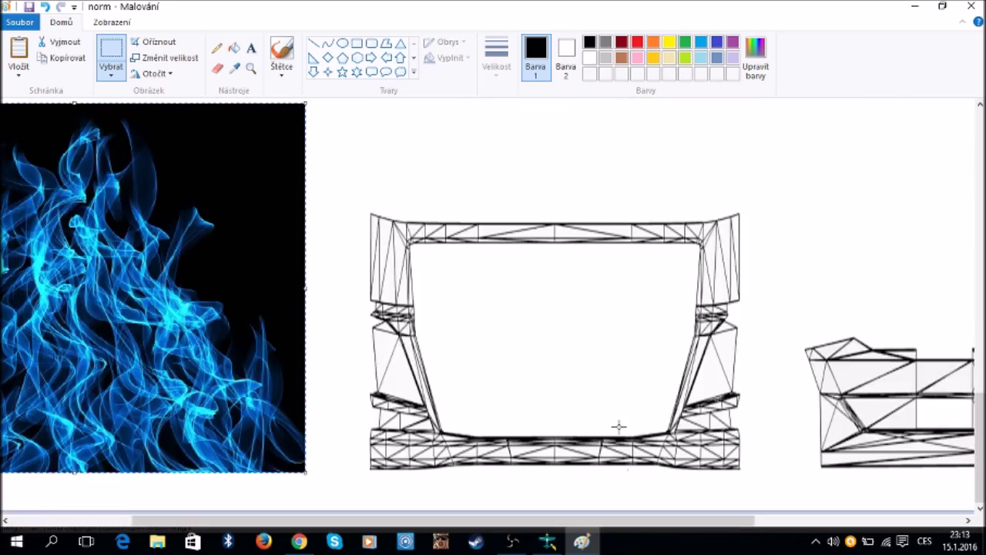
{"action": "left_click", "coordinate": [19, 71]}
{"action": "left_click", "coordinate": [22, 109]}
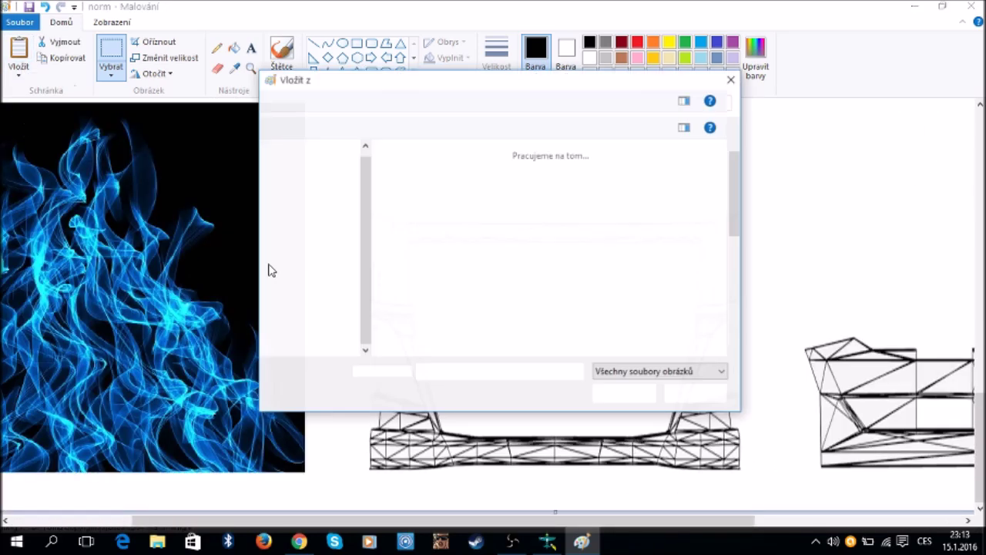
{"action": "left_click", "coordinate": [667, 320]}
{"action": "left_click", "coordinate": [624, 393]}
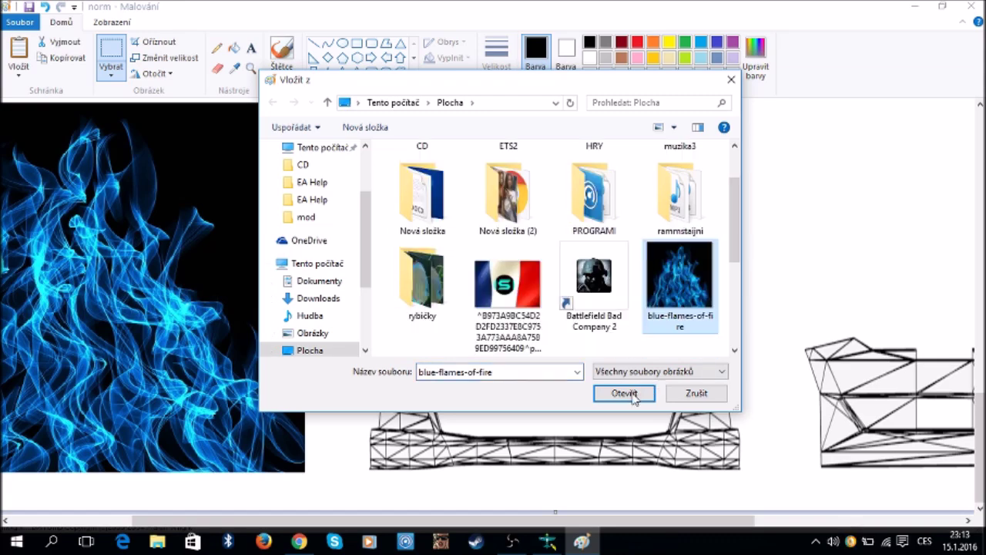
{"action": "left_click_drag", "start_coordinate": [382, 292], "coordinate": [689, 227]}
{"action": "scroll", "coordinate": [678, 247], "scroll_direction": "up", "scroll_amount": 3}
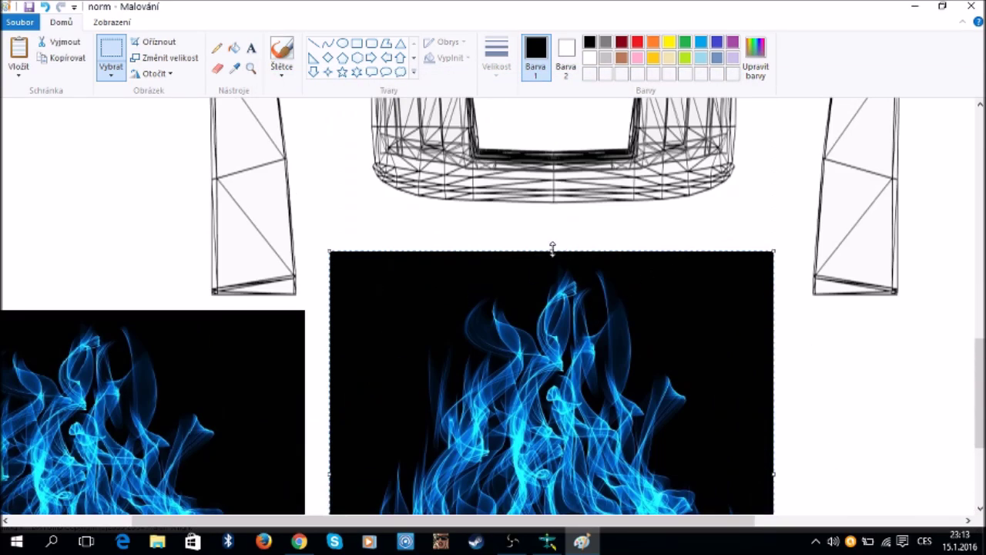
Step: Insert another blue-flames-of-fire image from file and place it over the lower-right side-panel wireframe
{"action": "scroll", "coordinate": [643, 319], "scroll_direction": "down", "scroll_amount": 3}
{"action": "left_click_drag", "start_coordinate": [622, 520], "coordinate": [869, 515]}
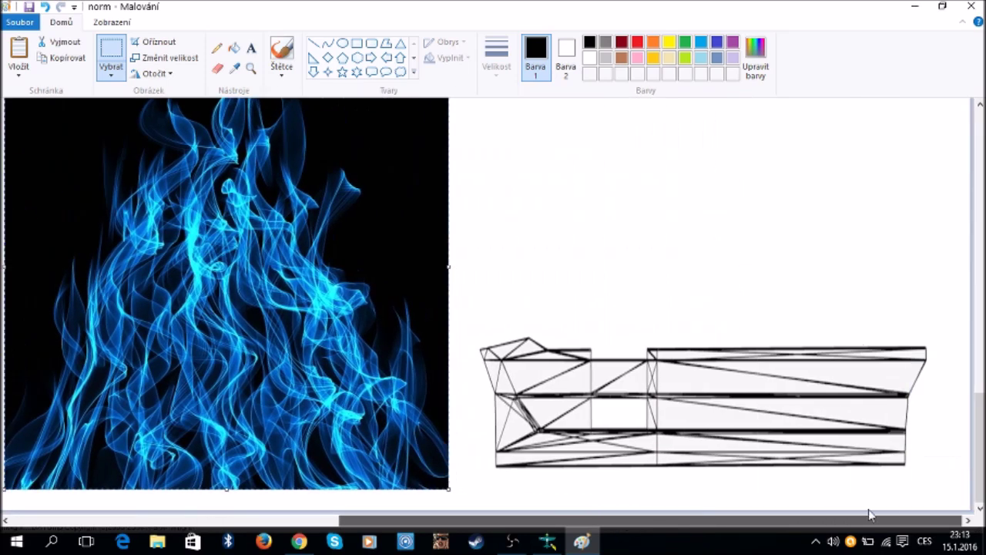
{"action": "scroll", "coordinate": [848, 370], "scroll_direction": "up", "scroll_amount": 2}
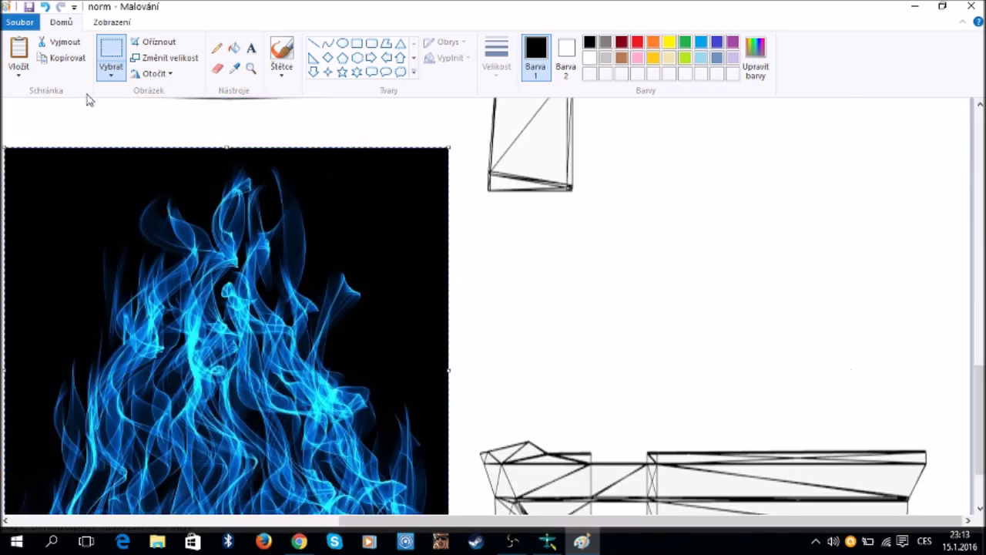
{"action": "left_click", "coordinate": [15, 75]}
{"action": "left_click", "coordinate": [31, 106]}
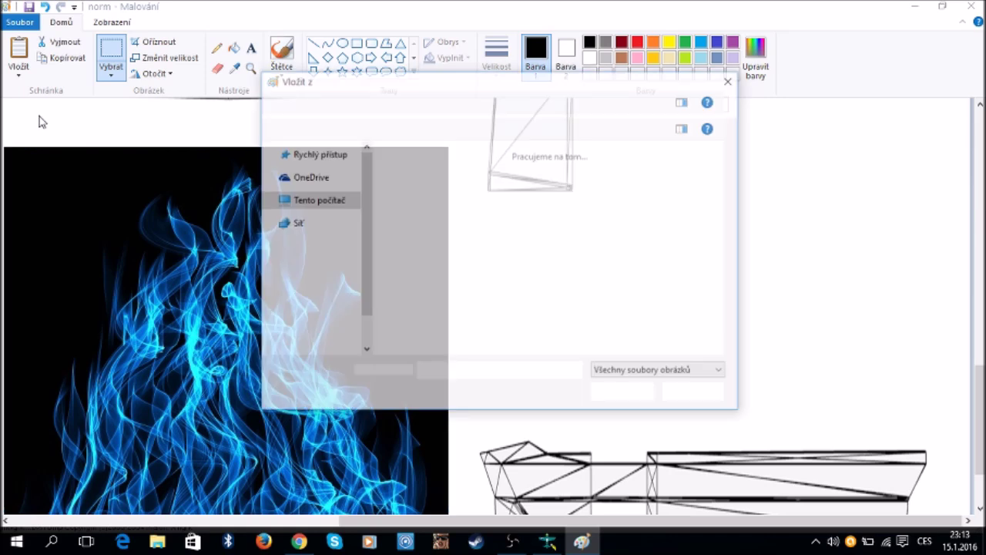
{"action": "scroll", "coordinate": [586, 254], "scroll_direction": "down", "scroll_amount": 2}
{"action": "left_click", "coordinate": [673, 278]}
{"action": "left_click", "coordinate": [620, 387]}
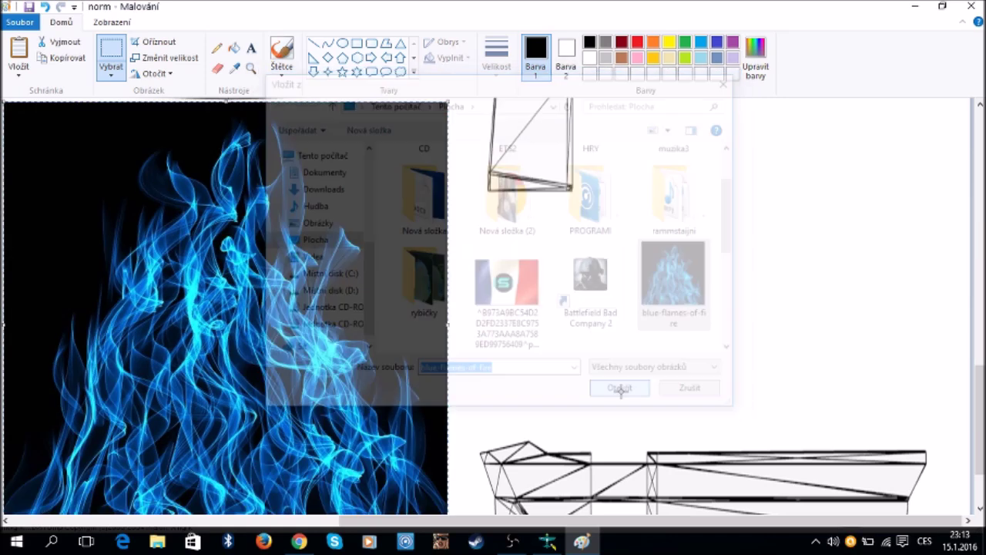
{"action": "left_click_drag", "start_coordinate": [321, 285], "coordinate": [804, 286]}
{"action": "left_click_drag", "start_coordinate": [761, 348], "coordinate": [754, 382]}
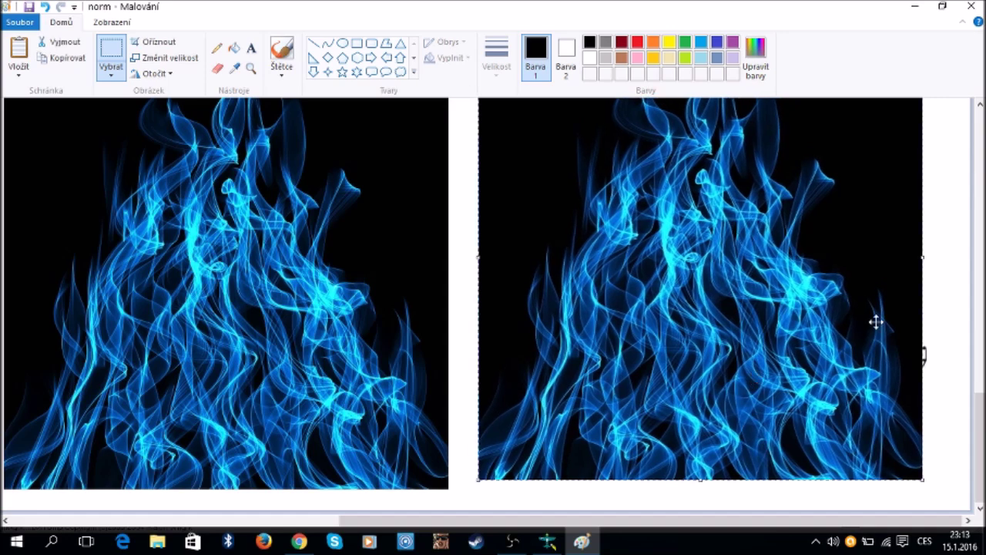
Step: Widen the lower-right flame picture past the side-panel wireframe's right end and lower its top edge clear of the pillar above
{"action": "left_click_drag", "start_coordinate": [927, 259], "coordinate": [933, 266]}
{"action": "scroll", "coordinate": [848, 277], "scroll_direction": "up", "scroll_amount": 4}
{"action": "left_click_drag", "start_coordinate": [705, 236], "coordinate": [707, 348]}
Step: Insert another blue-flames-of-fire image from file and place it over the central cab wireframe between the two pillars
{"action": "scroll", "coordinate": [676, 308], "scroll_direction": "up", "scroll_amount": 8}
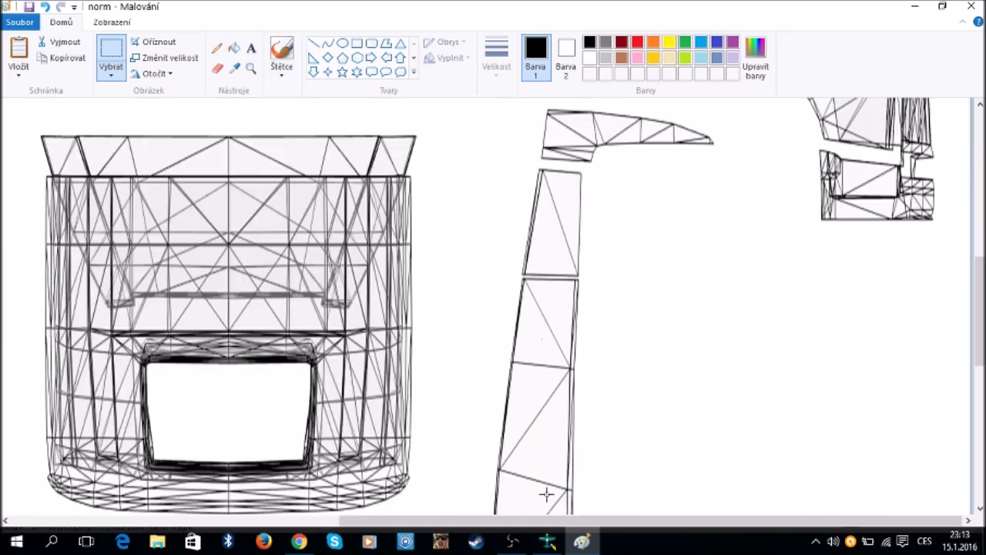
{"action": "left_click_drag", "start_coordinate": [550, 520], "coordinate": [435, 517]}
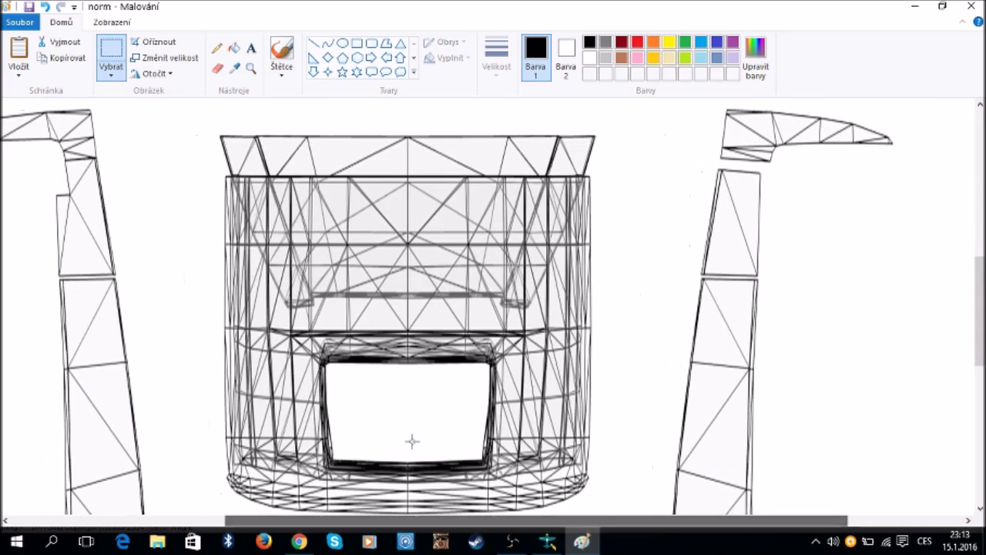
{"action": "left_click", "coordinate": [19, 73]}
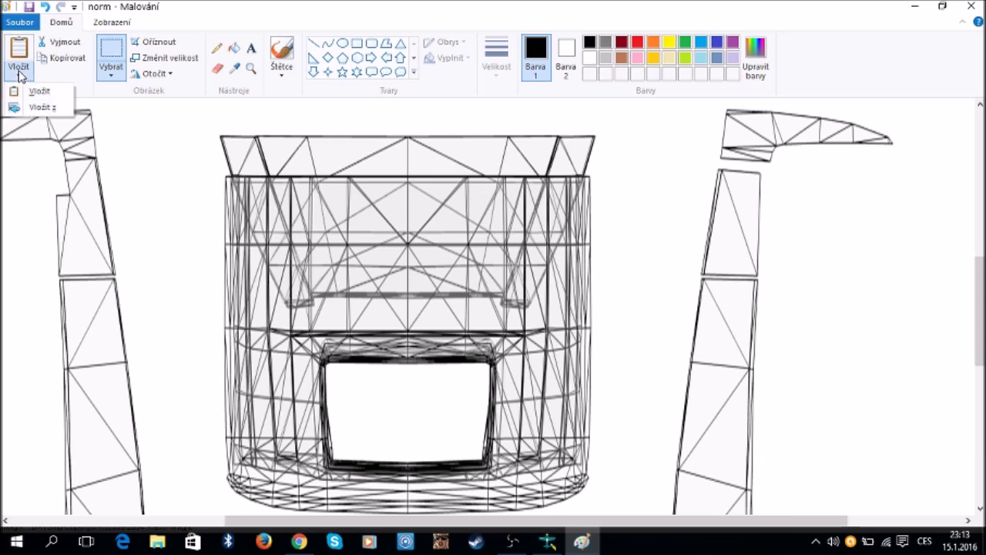
{"action": "left_click", "coordinate": [43, 108]}
{"action": "left_click", "coordinate": [658, 339]}
{"action": "left_click", "coordinate": [624, 394]}
{"action": "left_click_drag", "start_coordinate": [203, 305], "coordinate": [416, 253]}
Step: Lower the top edge of the central flame picture to leave a gap below the flame picture above it
{"action": "scroll", "coordinate": [408, 255], "scroll_direction": "down", "scroll_amount": 3}
{"action": "scroll", "coordinate": [413, 289], "scroll_direction": "down", "scroll_amount": 10}
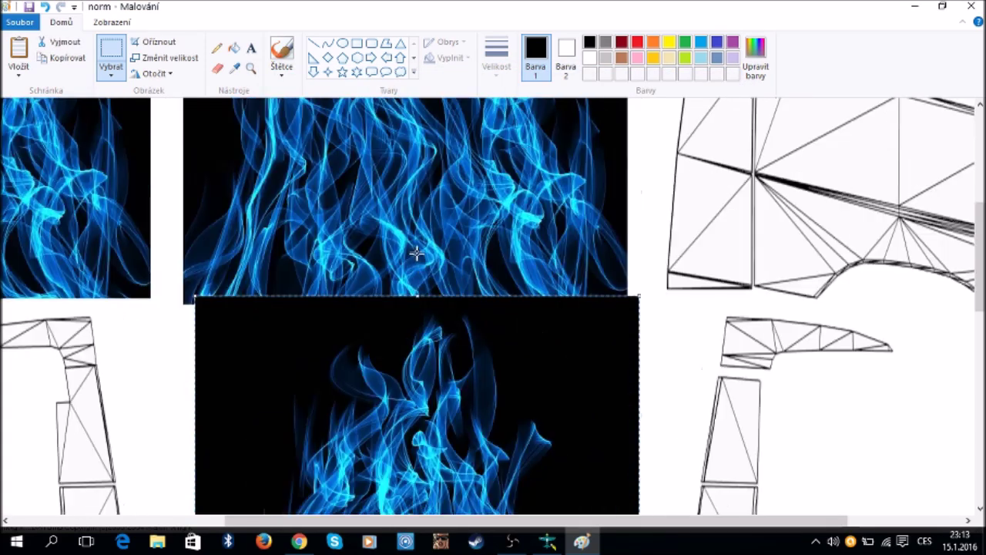
{"action": "left_click_drag", "start_coordinate": [417, 293], "coordinate": [424, 315]}
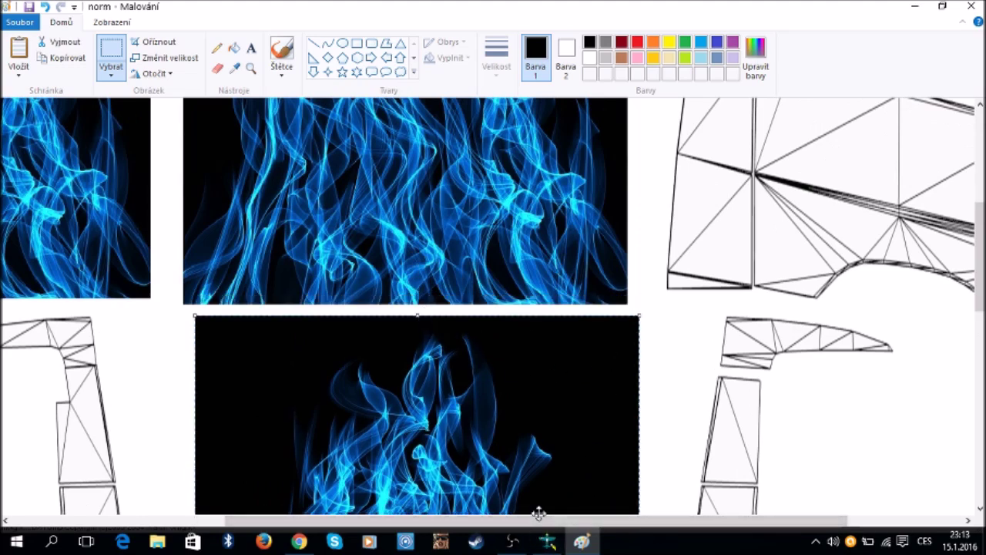
Step: Insert another blue-flames-of-fire image from file and place it over the upper-right cab side wireframe
{"action": "left_click_drag", "start_coordinate": [543, 524], "coordinate": [668, 524]}
{"action": "scroll", "coordinate": [732, 465], "scroll_direction": "up", "scroll_amount": 1}
{"action": "scroll", "coordinate": [742, 414], "scroll_direction": "down", "scroll_amount": 3}
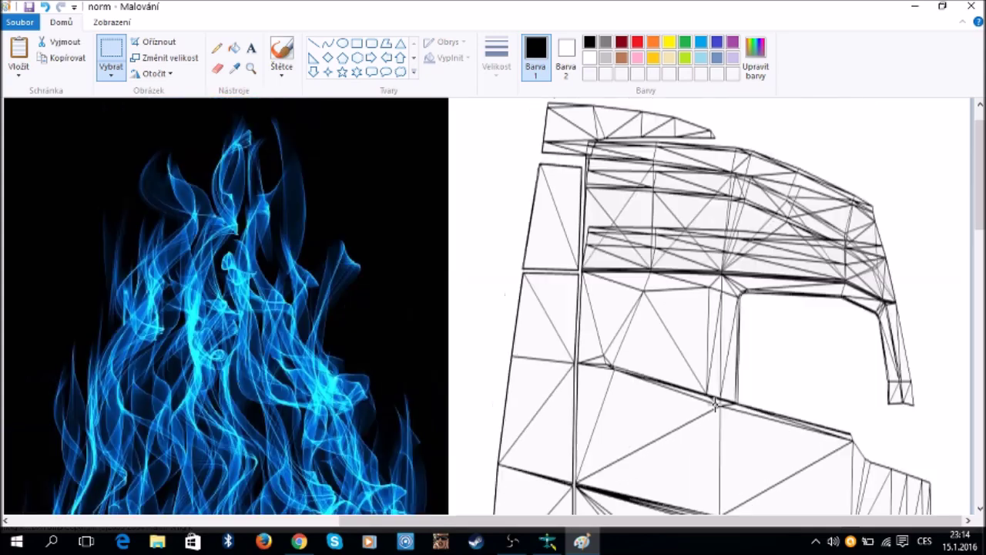
{"action": "left_click", "coordinate": [18, 73]}
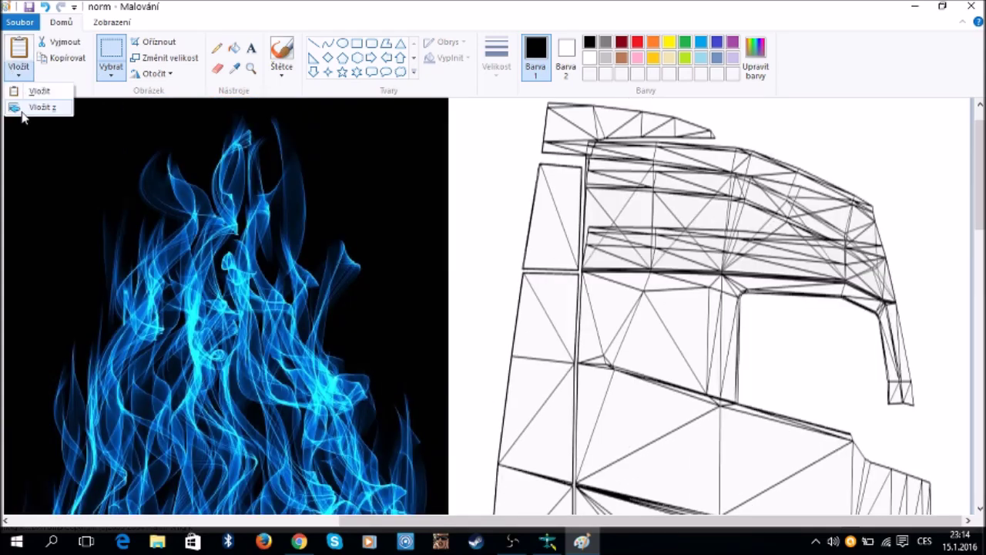
{"action": "left_click", "coordinate": [26, 105]}
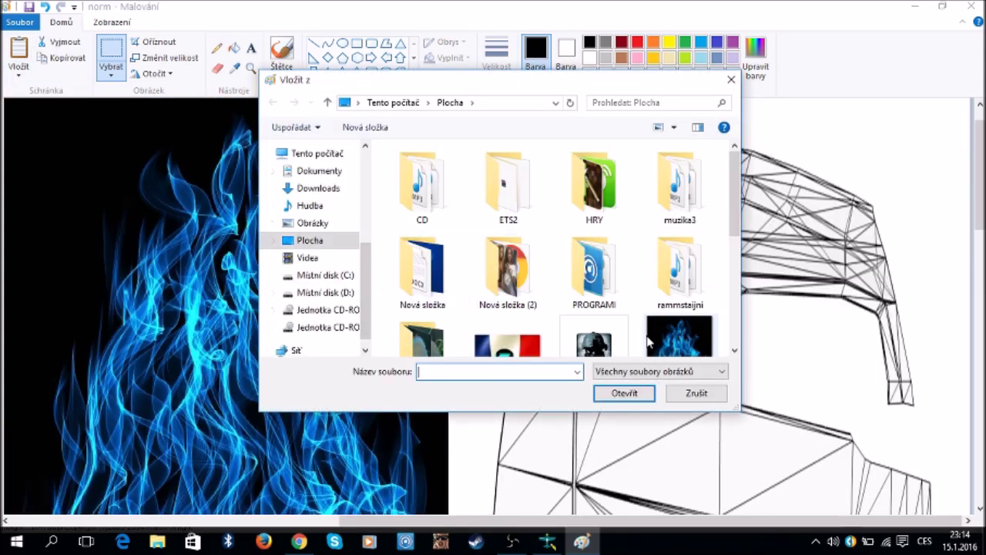
{"action": "left_click", "coordinate": [678, 289]}
{"action": "left_click", "coordinate": [624, 393]}
{"action": "left_click_drag", "start_coordinate": [355, 302], "coordinate": [855, 295]}
Step: Stretch the upper-right flame picture leftward and downward to cover more of the cab side wireframe
{"action": "scroll", "coordinate": [810, 306], "scroll_direction": "down", "scroll_amount": 5}
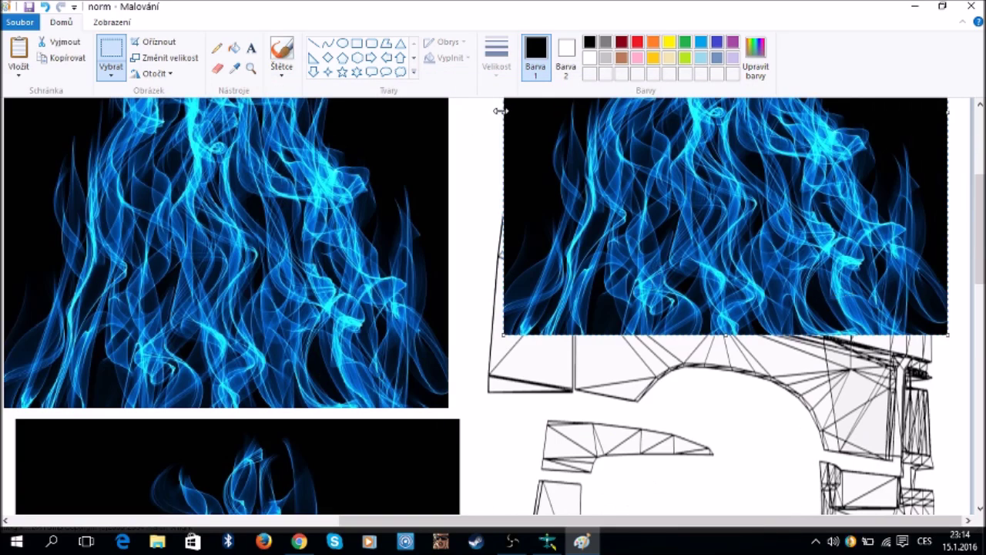
{"action": "left_click_drag", "start_coordinate": [500, 110], "coordinate": [484, 112]}
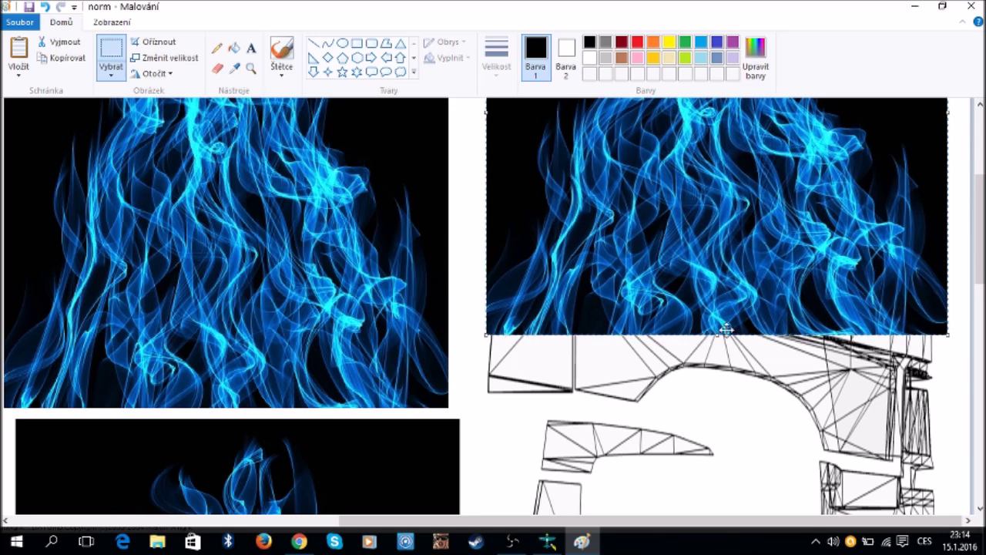
{"action": "left_click_drag", "start_coordinate": [716, 336], "coordinate": [705, 411]}
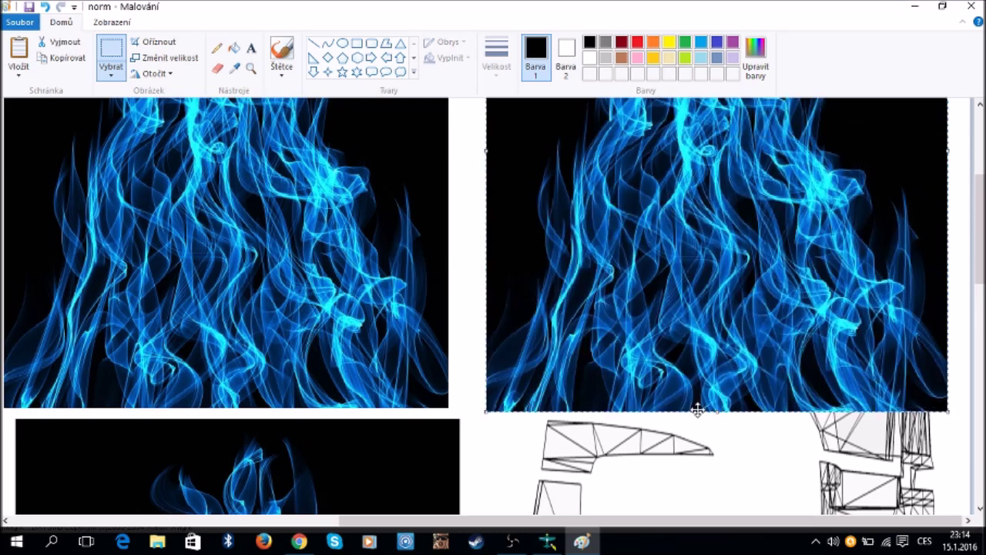
{"action": "left_click_drag", "start_coordinate": [594, 524], "coordinate": [586, 498]}
{"action": "scroll", "coordinate": [745, 449], "scroll_direction": "down", "scroll_amount": 3}
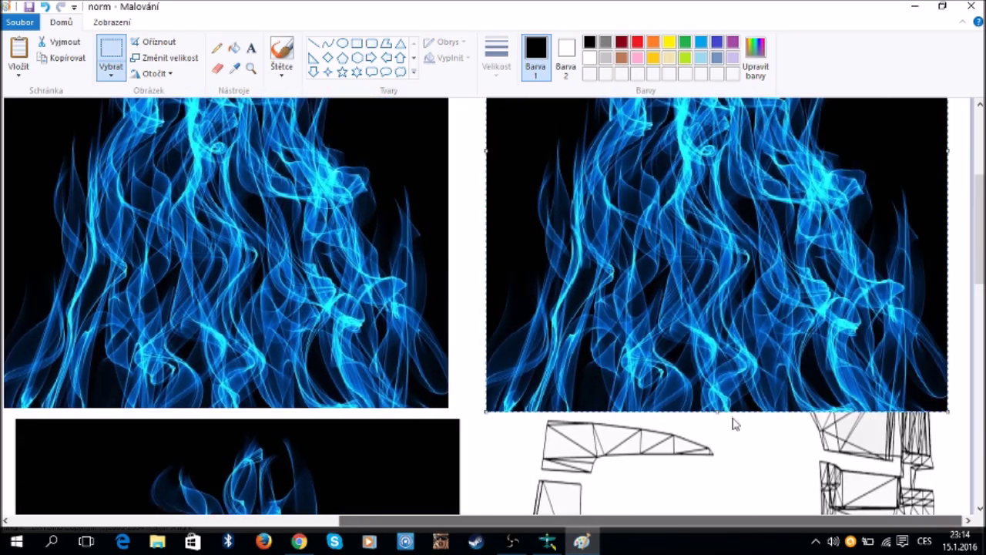
Step: Set Color 2 to black, deselect the flame picture and choose the rectangle shape with a solid-color fill
{"action": "scroll", "coordinate": [587, 340], "scroll_direction": "down", "scroll_amount": 10}
{"action": "scroll", "coordinate": [585, 305], "scroll_direction": "up", "scroll_amount": 7}
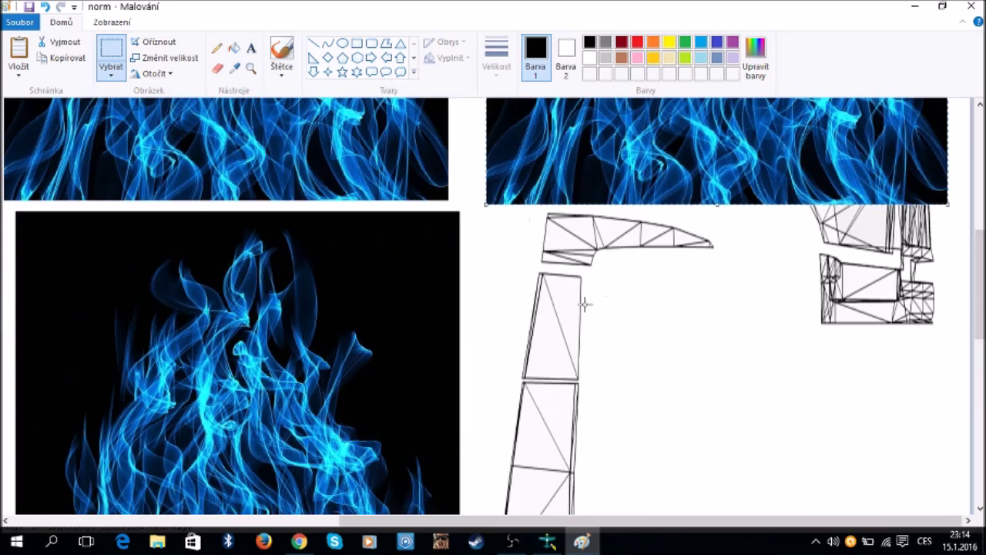
{"action": "scroll", "coordinate": [484, 380], "scroll_direction": "down", "scroll_amount": 6}
{"action": "scroll", "coordinate": [646, 312], "scroll_direction": "up", "scroll_amount": 6}
{"action": "left_click", "coordinate": [571, 50]}
{"action": "left_click", "coordinate": [589, 43]}
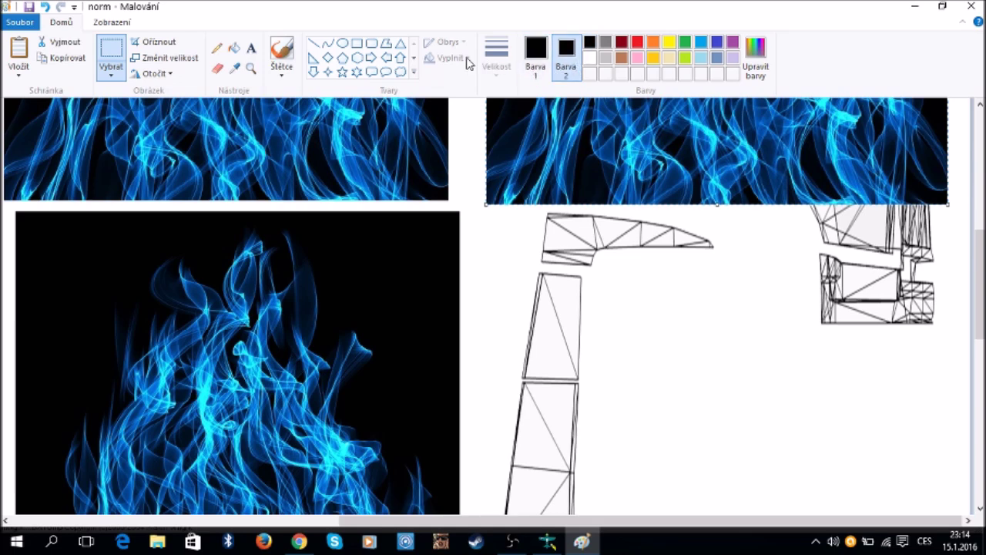
{"action": "left_click", "coordinate": [587, 308]}
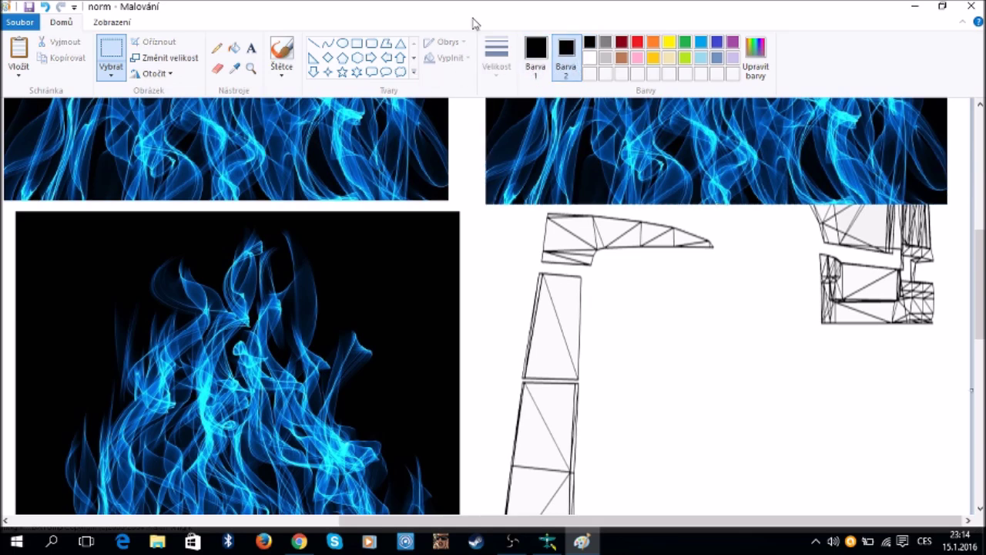
{"action": "left_click", "coordinate": [109, 75]}
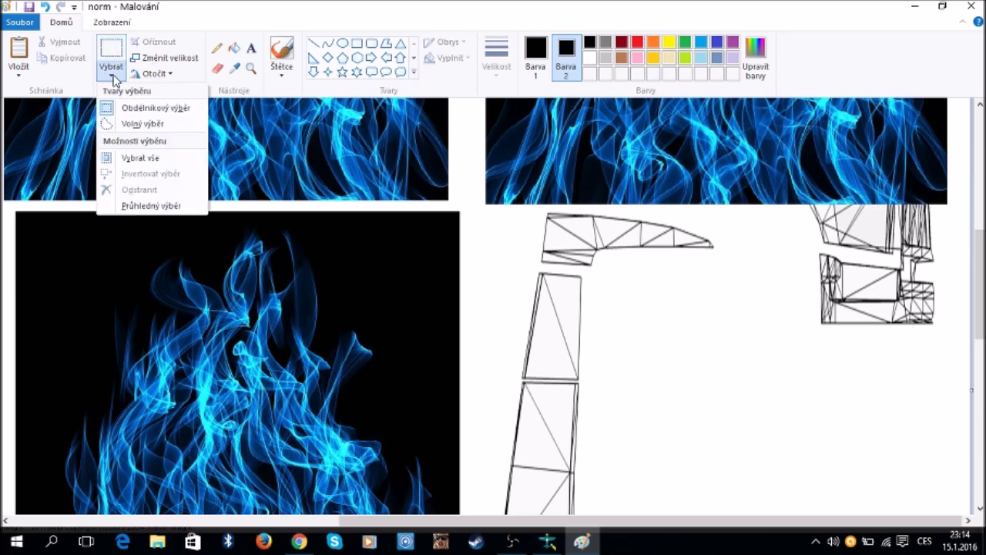
{"action": "left_click", "coordinate": [385, 44]}
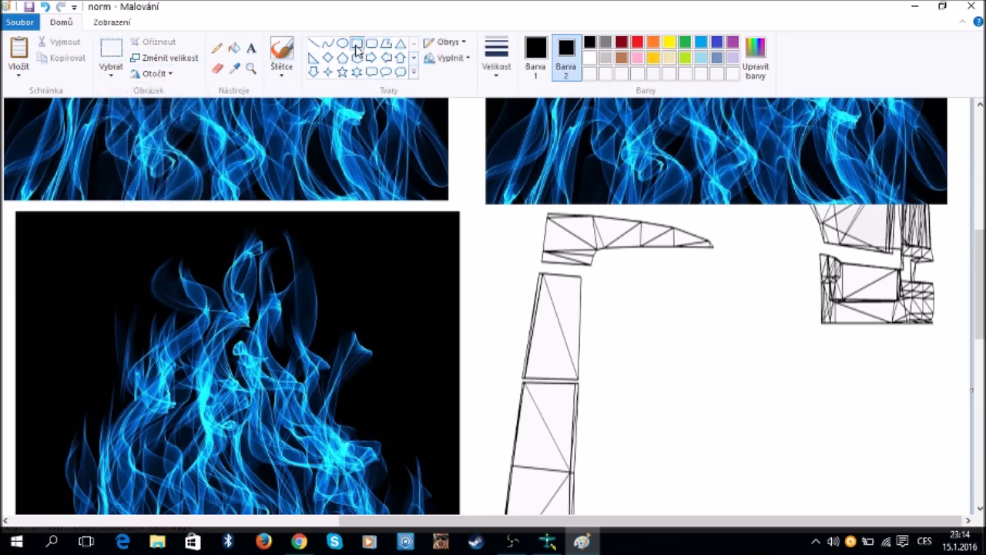
{"action": "left_click", "coordinate": [455, 58]}
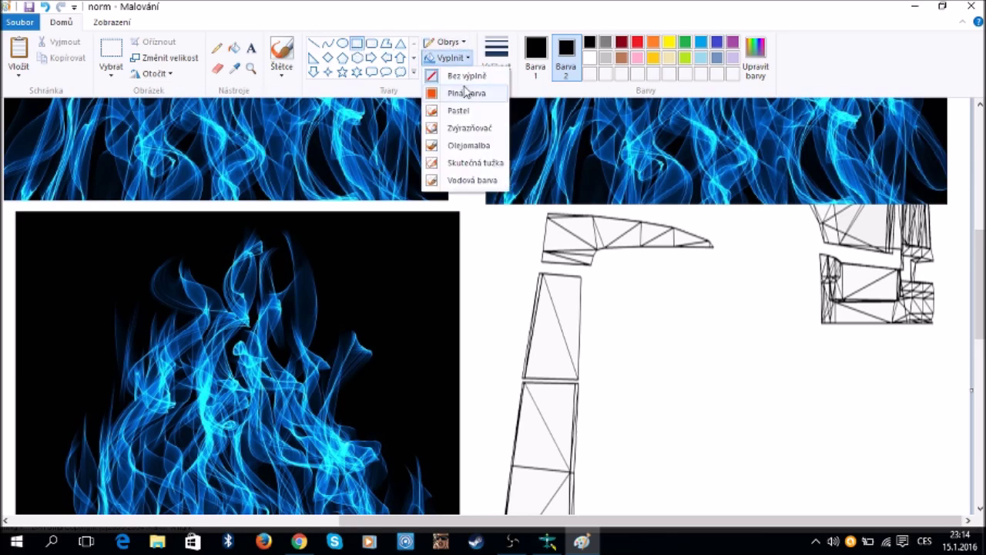
{"action": "left_click", "coordinate": [465, 93]}
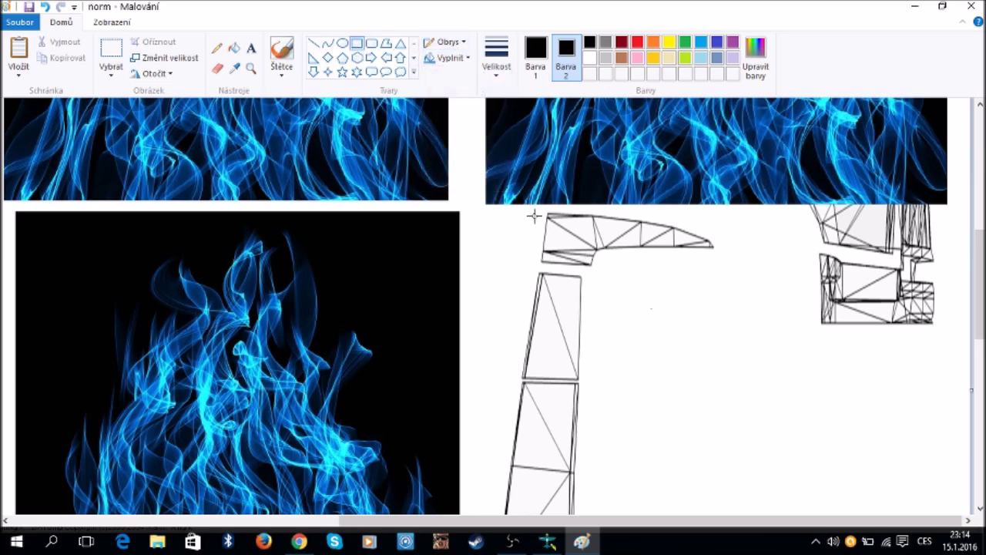
Step: Draw a black filled rectangle over the curved pillar wireframe right of the central flame picture, extending it to cover the whole part
{"action": "left_click_drag", "start_coordinate": [544, 213], "coordinate": [614, 481]}
{"action": "scroll", "coordinate": [665, 406], "scroll_direction": "down", "scroll_amount": 3}
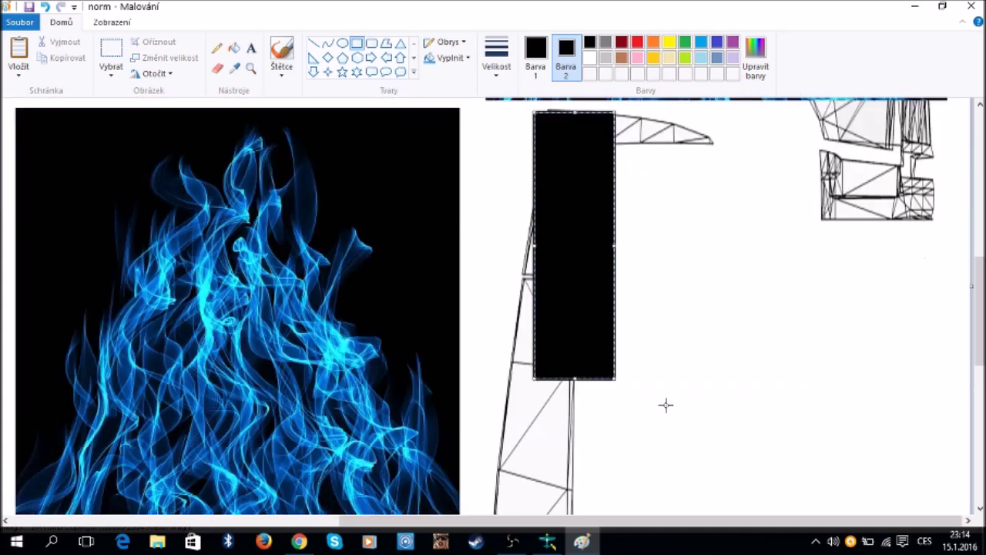
{"action": "left_click_drag", "start_coordinate": [576, 274], "coordinate": [574, 502]}
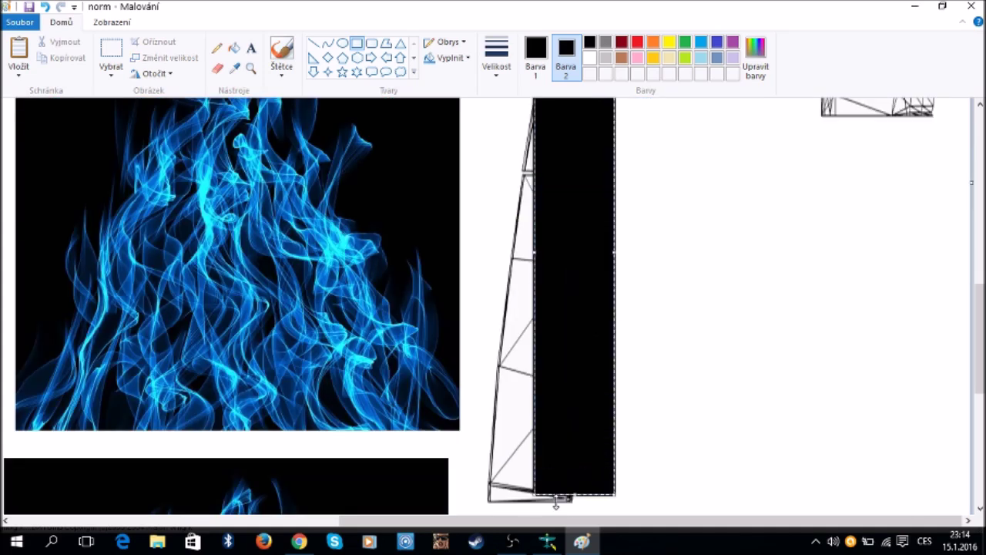
{"action": "left_click_drag", "start_coordinate": [536, 257], "coordinate": [471, 257]}
{"action": "scroll", "coordinate": [602, 278], "scroll_direction": "up", "scroll_amount": 3}
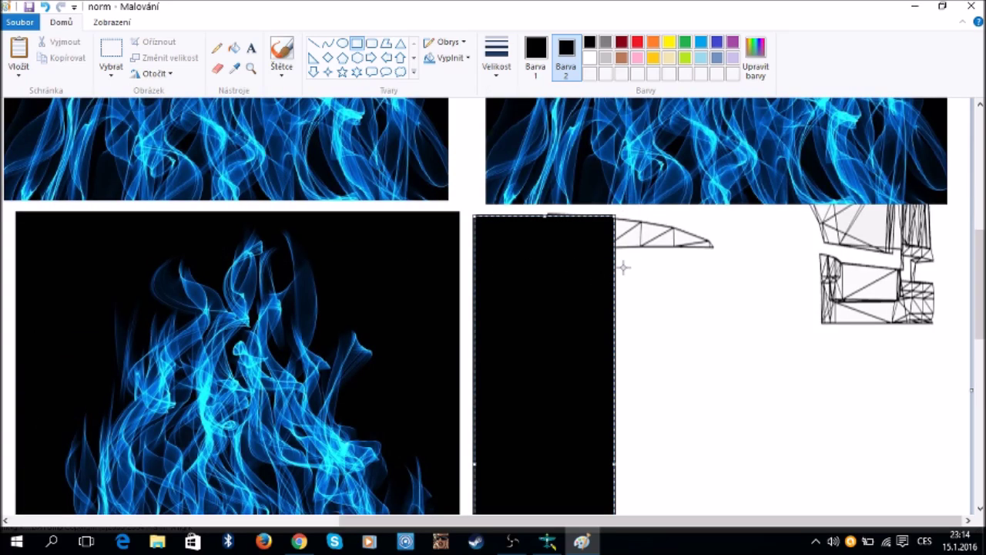
{"action": "left_click_drag", "start_coordinate": [618, 464], "coordinate": [727, 467]}
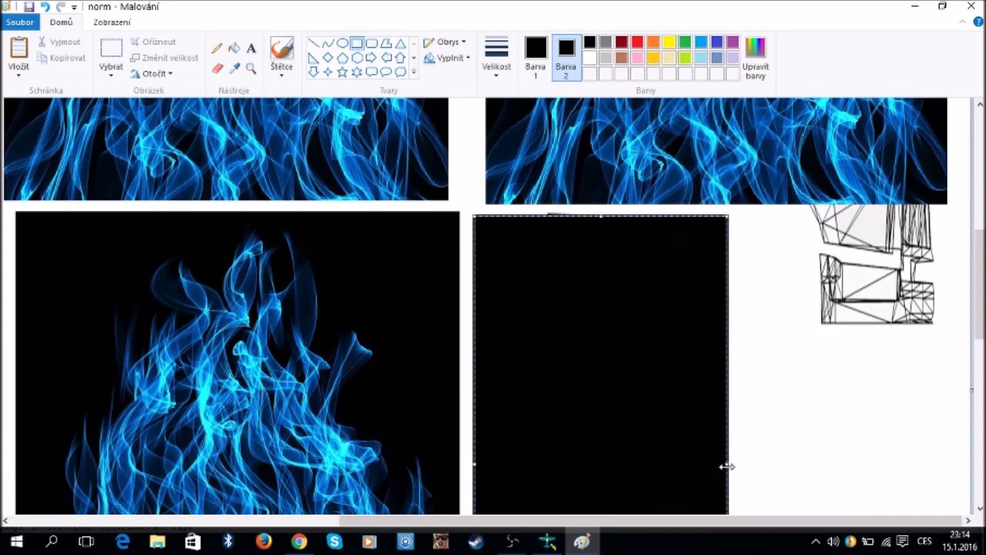
Step: Draw a black filled rectangle over the small far-right wireframe parts and shift it up against the flame picture above
{"action": "left_click_drag", "start_coordinate": [775, 219], "coordinate": [942, 518]}
{"action": "left_click_drag", "start_coordinate": [886, 362], "coordinate": [888, 349]}
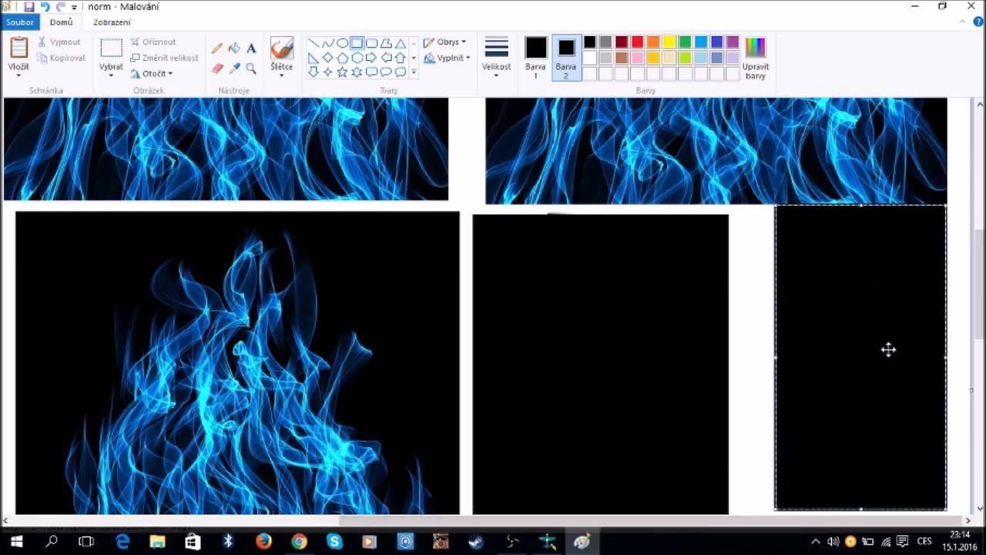
{"action": "left_click", "coordinate": [752, 358]}
Step: Draw a black filled rectangle over the curved pillar wireframe left of the central flame picture, extending it downward and slightly rightward
{"action": "scroll", "coordinate": [751, 358], "scroll_direction": "down", "scroll_amount": 10}
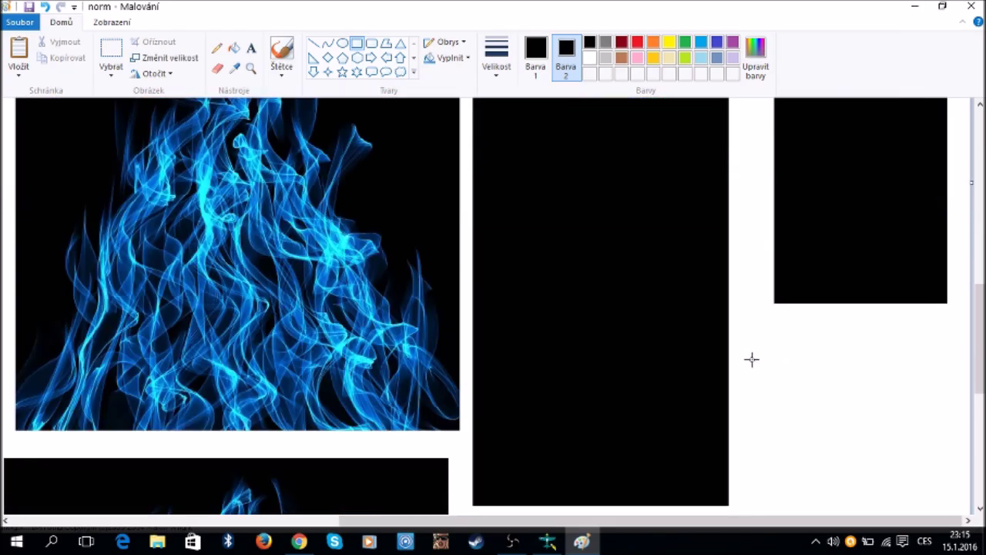
{"action": "scroll", "coordinate": [551, 471], "scroll_direction": "up", "scroll_amount": 3}
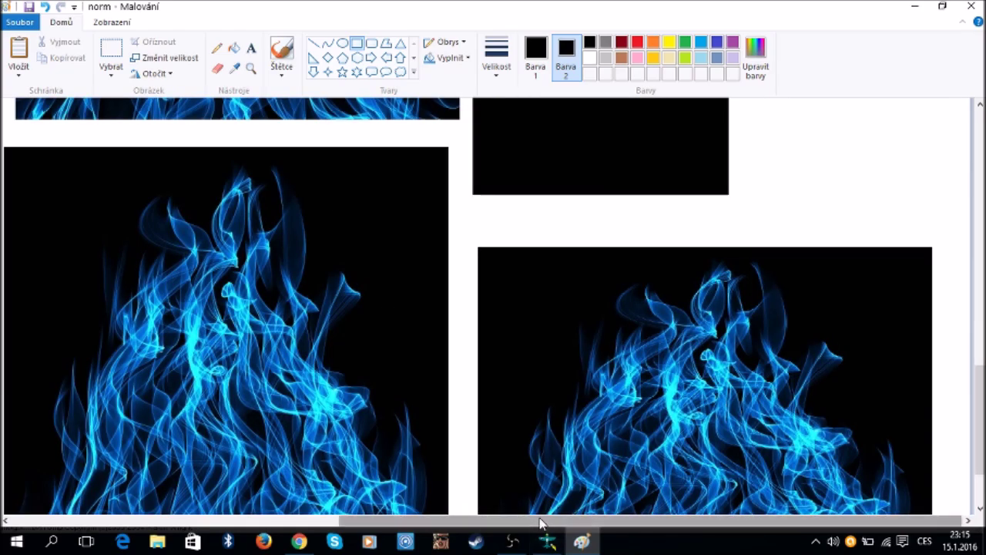
{"action": "left_click_drag", "start_coordinate": [539, 520], "coordinate": [66, 521]}
{"action": "scroll", "coordinate": [36, 332], "scroll_direction": "up", "scroll_amount": 3}
{"action": "scroll", "coordinate": [37, 332], "scroll_direction": "up", "scroll_amount": 4}
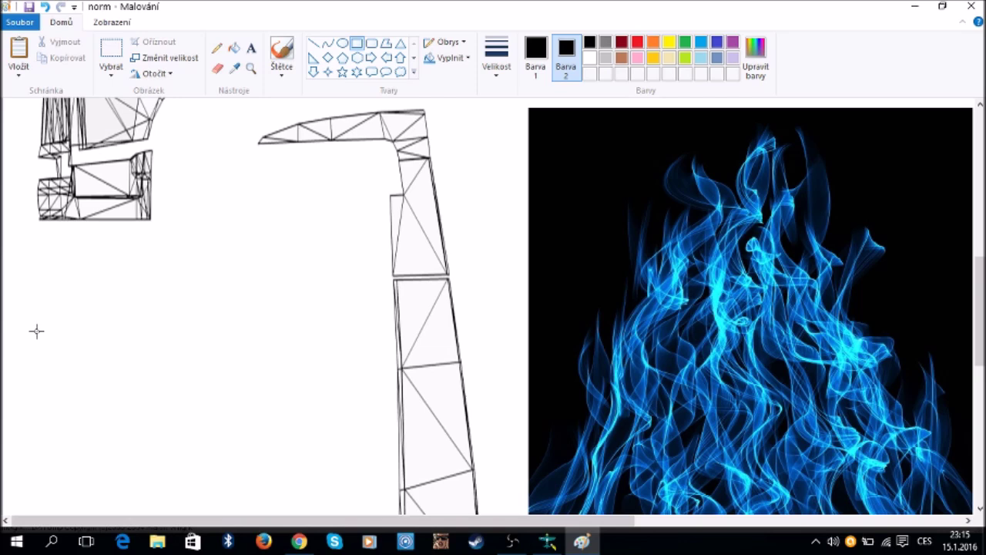
{"action": "scroll", "coordinate": [36, 331], "scroll_direction": "up", "scroll_amount": 3}
{"action": "left_click_drag", "start_coordinate": [224, 211], "coordinate": [484, 498]}
{"action": "scroll", "coordinate": [487, 430], "scroll_direction": "down", "scroll_amount": 6}
{"action": "left_click_drag", "start_coordinate": [356, 289], "coordinate": [360, 503]}
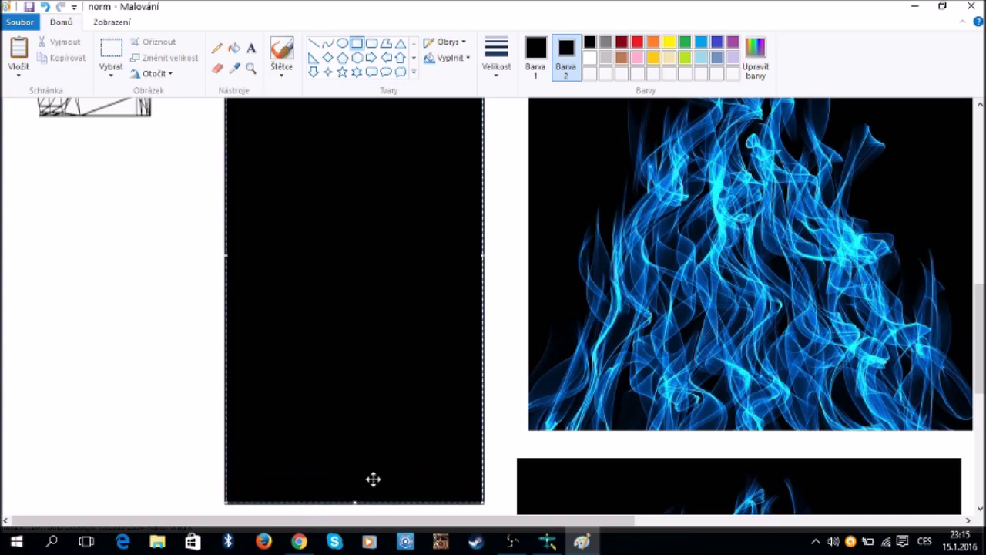
{"action": "left_click_drag", "start_coordinate": [477, 253], "coordinate": [485, 254]}
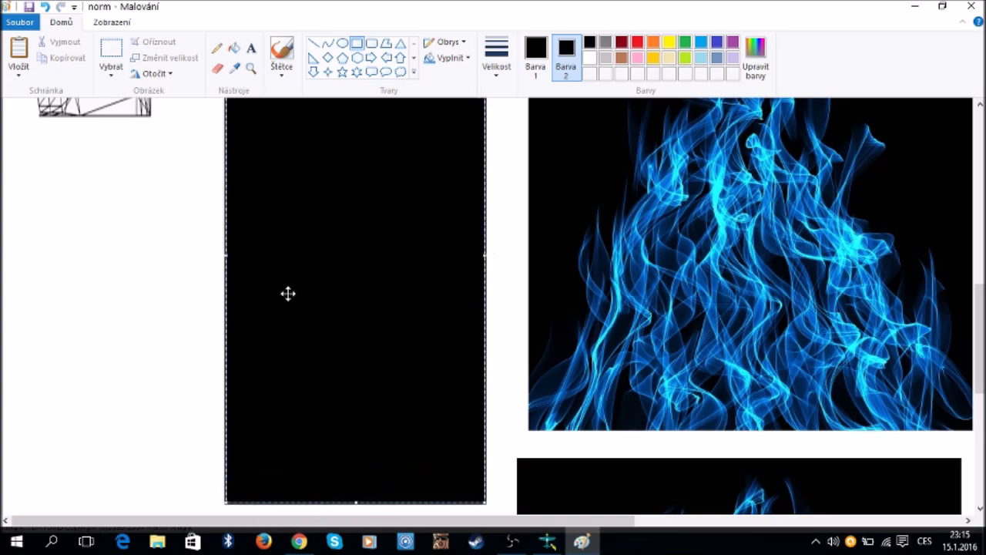
Step: Draw a black filled rectangle over the small far-left wireframe parts and shift it up against the flame picture above
{"action": "scroll", "coordinate": [304, 292], "scroll_direction": "up", "scroll_amount": 12}
{"action": "scroll", "coordinate": [11, 385], "scroll_direction": "down", "scroll_amount": 5}
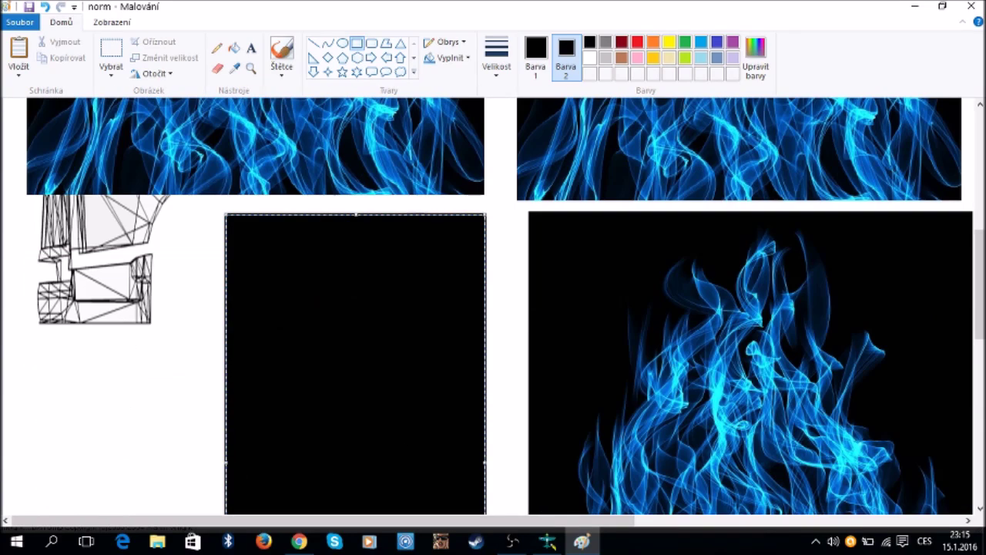
{"action": "mouse_move", "coordinate": [22, 229]}
{"action": "left_mouse_down"}
{"action": "mouse_move", "coordinate": [164, 348]}
{"action": "mouse_move", "coordinate": [190, 401]}
{"action": "left_mouse_up"}
{"action": "mouse_move", "coordinate": [113, 295]}
{"action": "left_mouse_down"}
{"action": "mouse_move", "coordinate": [104, 259]}
{"action": "mouse_move", "coordinate": [119, 263]}
{"action": "left_mouse_up"}
{"action": "left_click", "coordinate": [13, 309]}
Step: Save the finished skin picture and close Paint
{"action": "scroll", "coordinate": [69, 417], "scroll_direction": "down", "scroll_amount": 5}
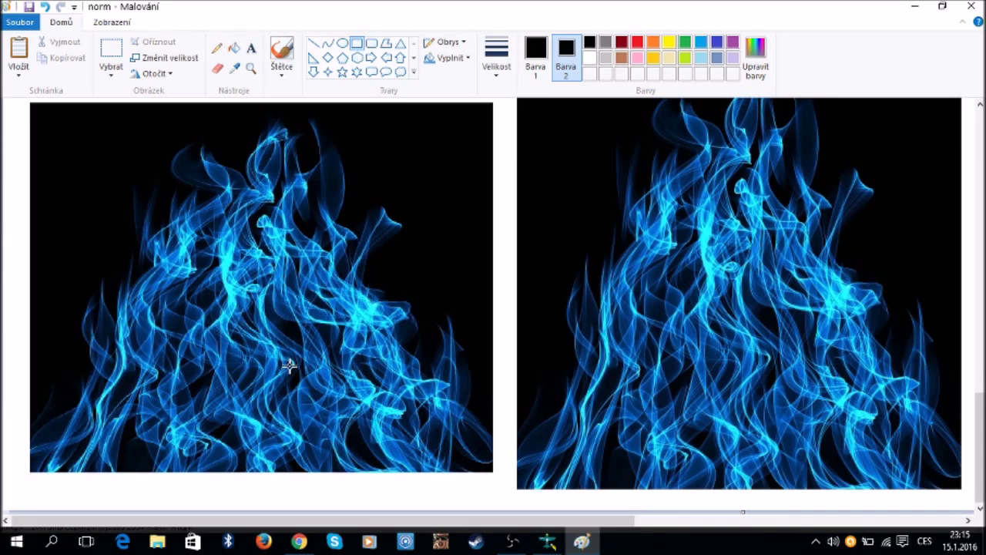
{"action": "scroll", "coordinate": [292, 366], "scroll_direction": "up", "scroll_amount": 10}
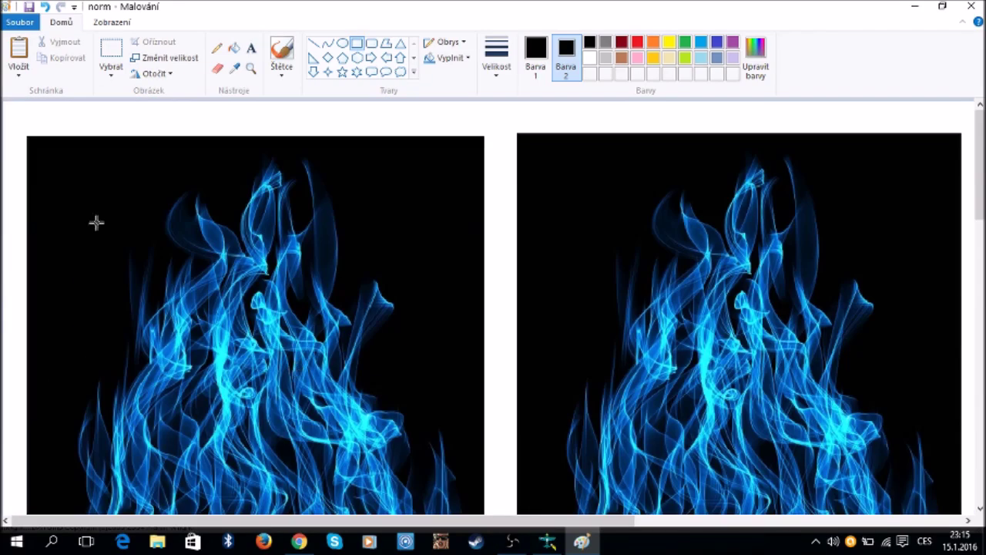
{"action": "left_click", "coordinate": [22, 22]}
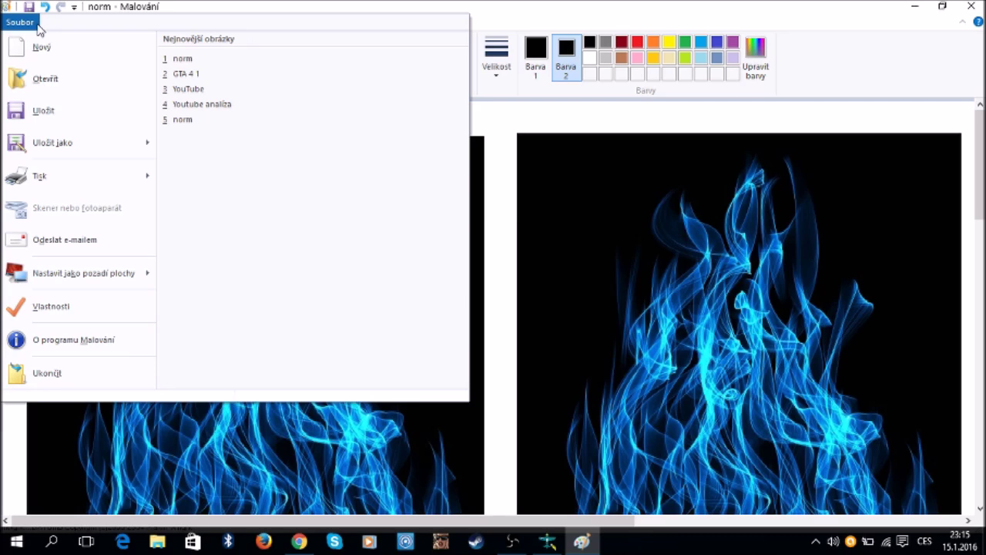
{"action": "left_click", "coordinate": [60, 108]}
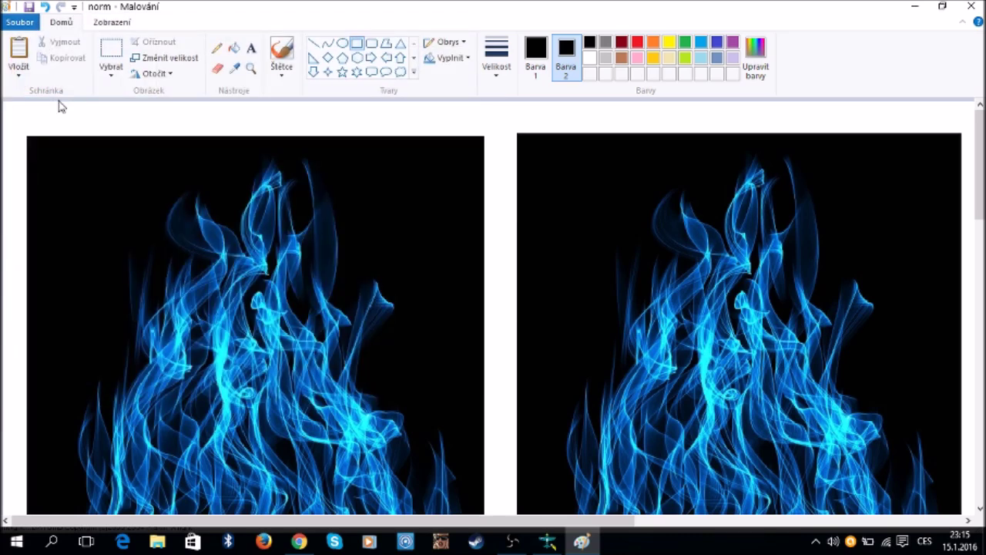
{"action": "left_click", "coordinate": [975, 6]}
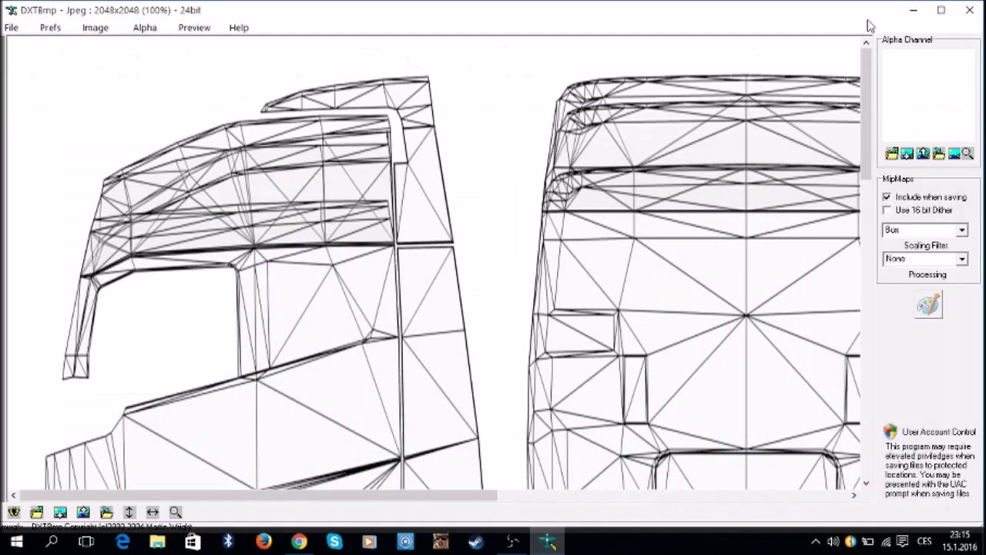
Step: In DXTBmp, reload the edited image and export it to the desktop as a DDS DXT5 texture named Volvo-FH16-750-(2013)
{"action": "left_click", "coordinate": [85, 512]}
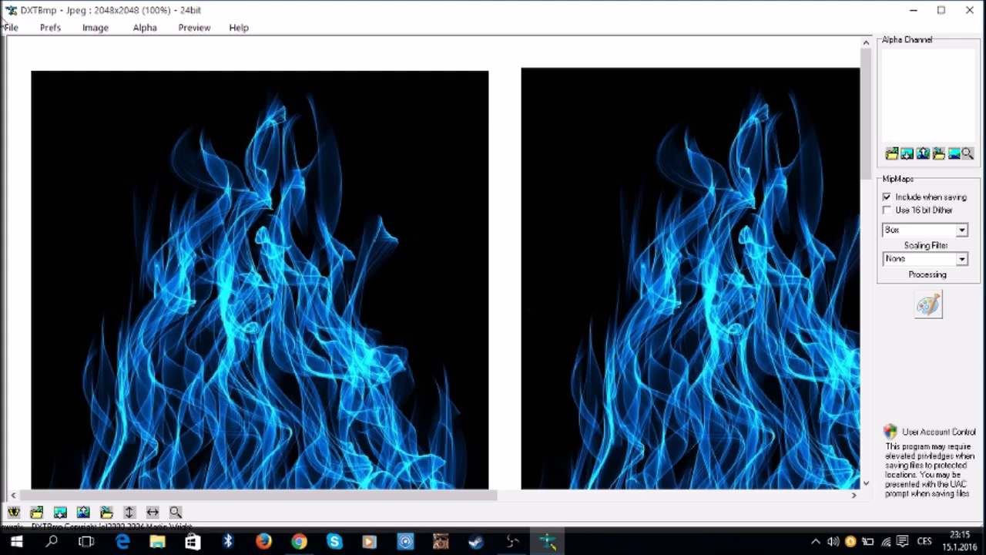
{"action": "left_click", "coordinate": [10, 26]}
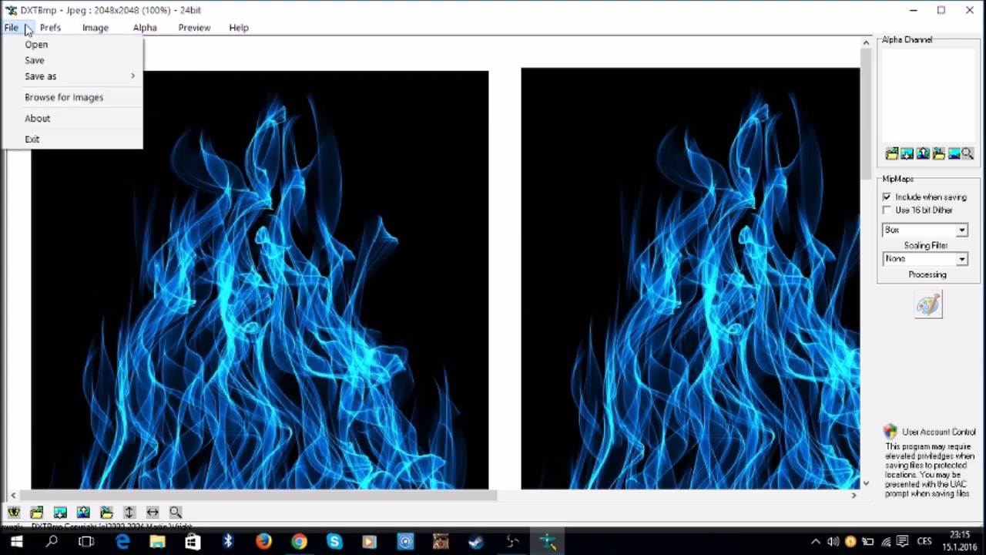
{"action": "mouse_move", "coordinate": [86, 78]}
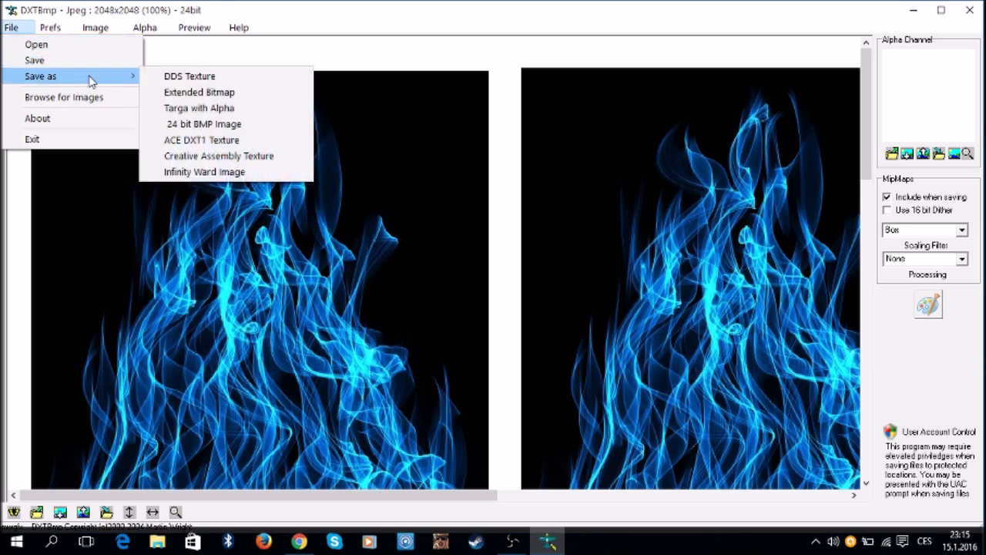
{"action": "left_click", "coordinate": [185, 76]}
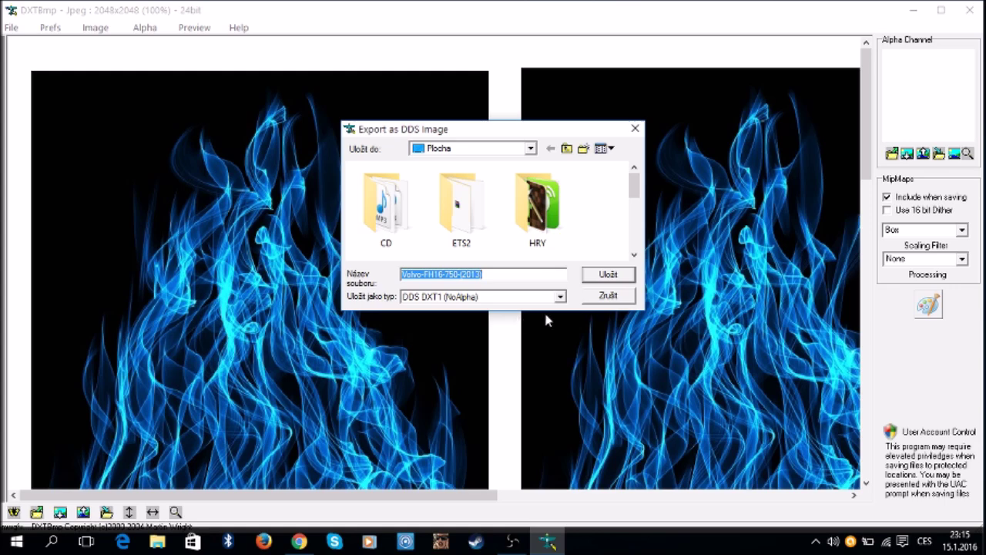
{"action": "scroll", "coordinate": [535, 231], "scroll_direction": "down", "scroll_amount": 3}
{"action": "scroll", "coordinate": [540, 223], "scroll_direction": "up", "scroll_amount": 3}
{"action": "scroll", "coordinate": [531, 246], "scroll_direction": "down", "scroll_amount": 3}
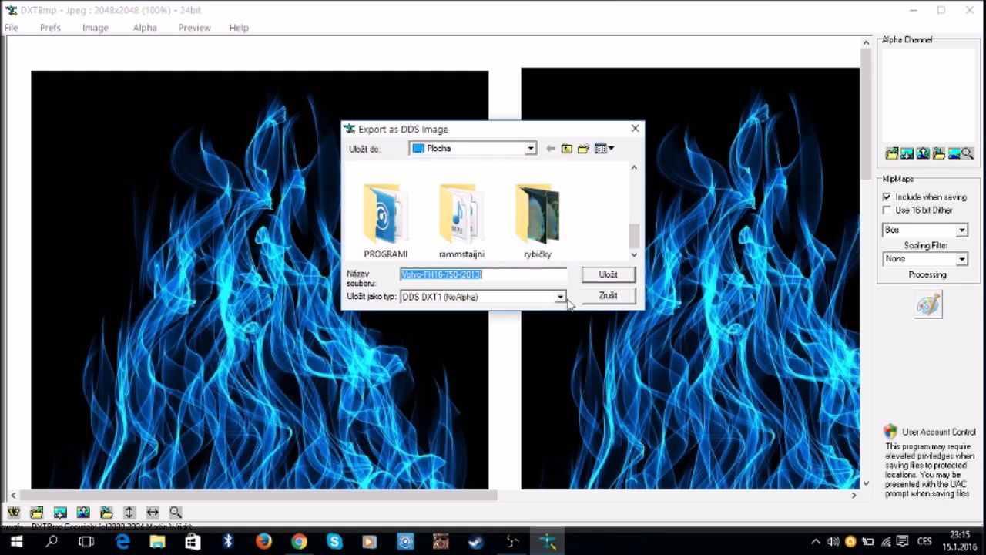
{"action": "left_click", "coordinate": [560, 297]}
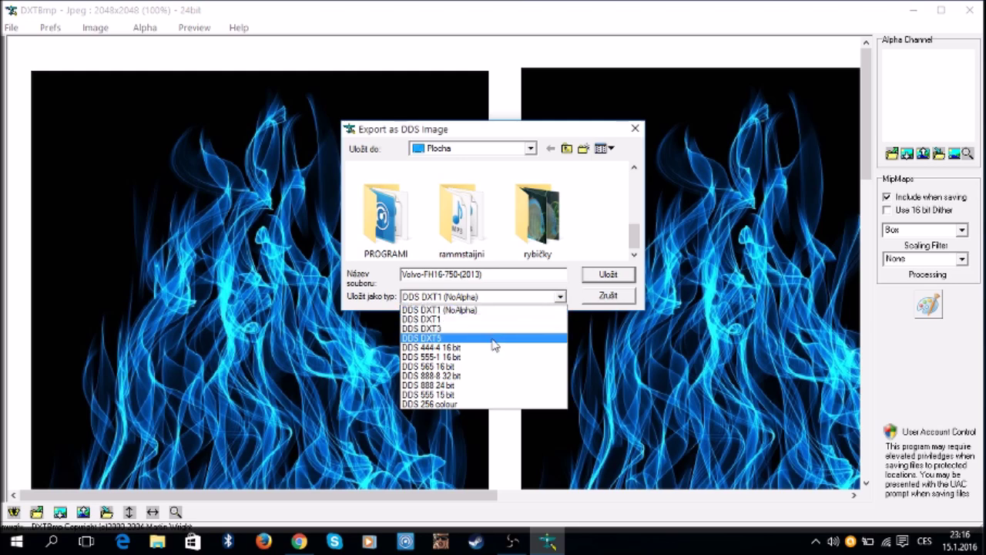
{"action": "left_click", "coordinate": [494, 340]}
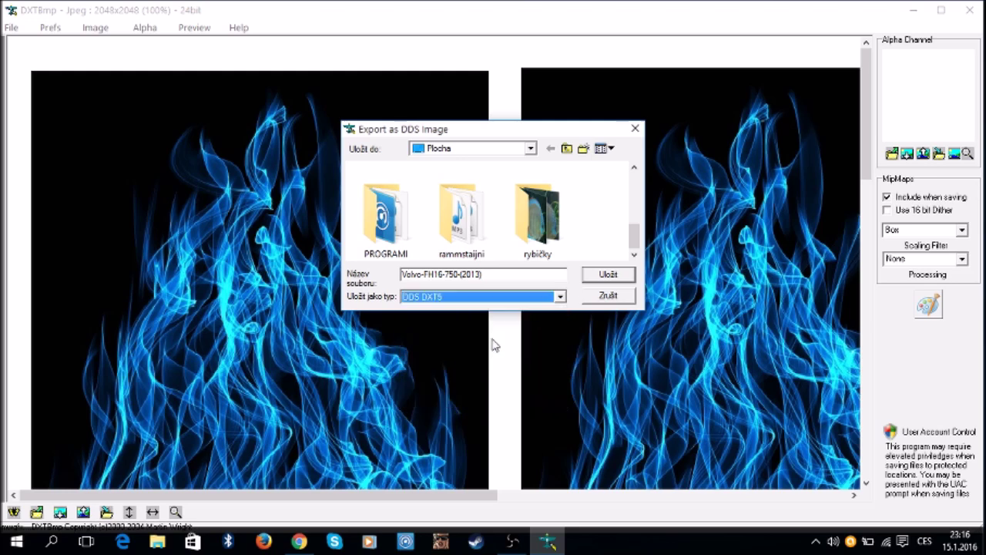
{"action": "left_click", "coordinate": [607, 275]}
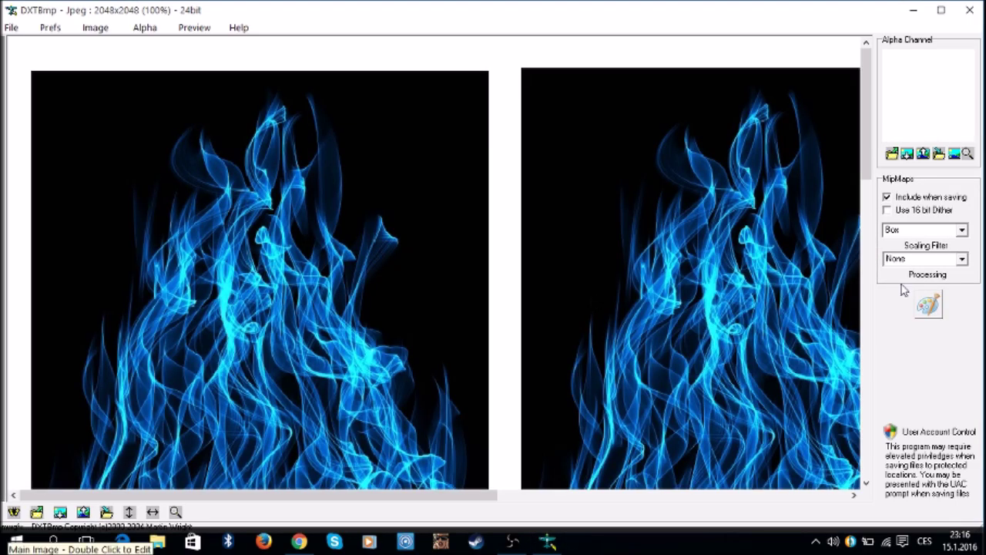
{"action": "left_click", "coordinate": [967, 9]}
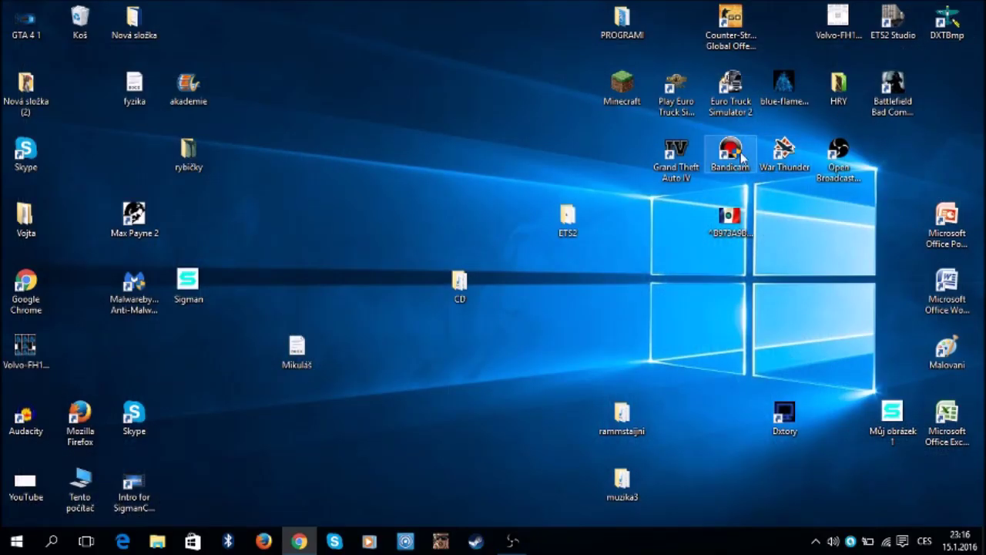
Step: Move the exported Volvo-FH16-750-(2013) texture beside the Minecraft icon on the desktop and launch ETS2 Studio
{"action": "left_click_drag", "start_coordinate": [25, 346], "coordinate": [527, 83]}
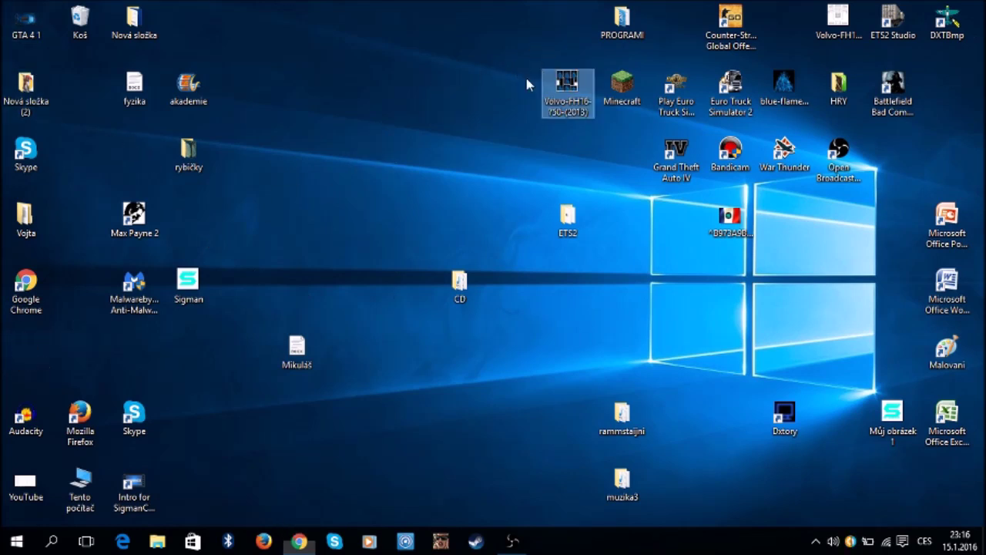
{"action": "left_click", "coordinate": [456, 137]}
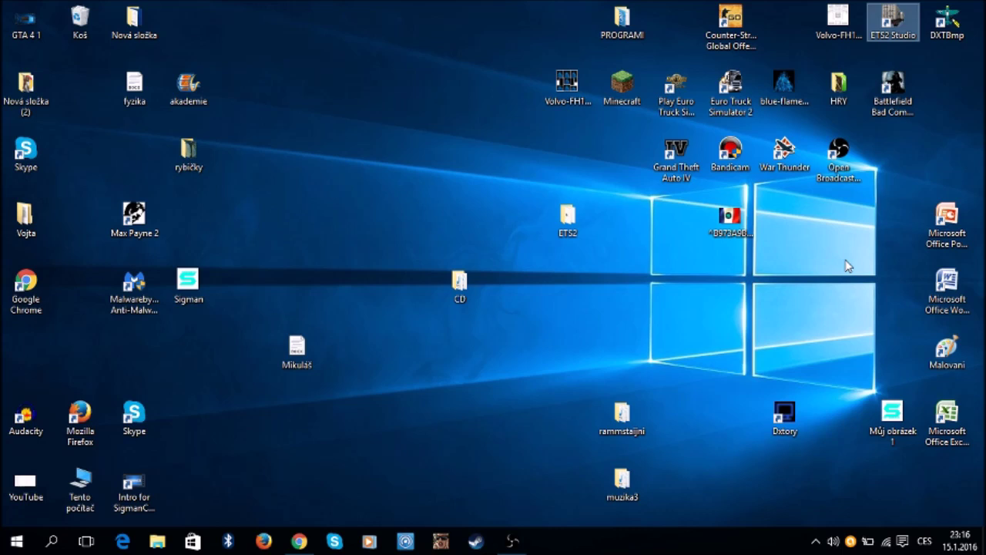
{"action": "key", "text": "Return"}
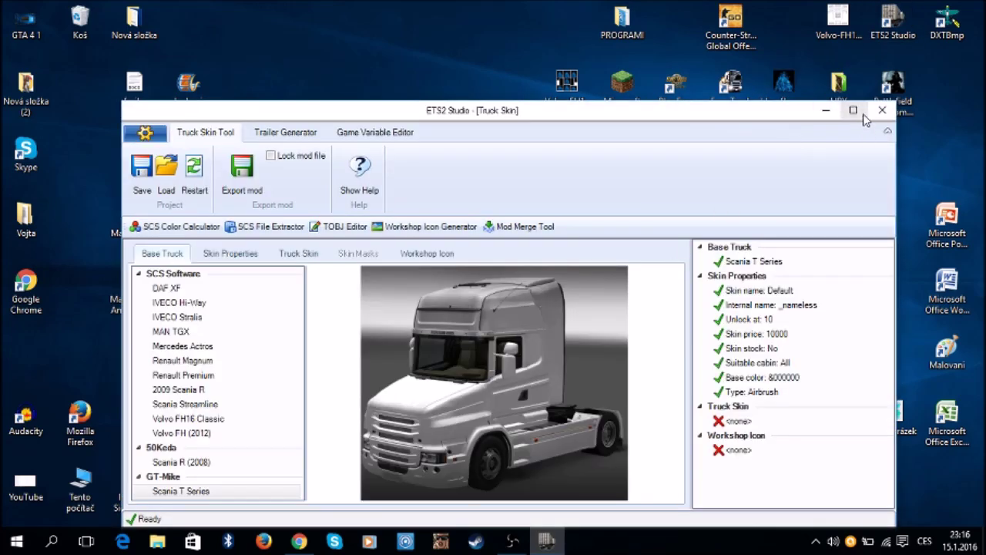
Step: Maximize the window, choose Volvo FH (2012) as the base truck and open the skin properties
{"action": "left_click", "coordinate": [854, 111]}
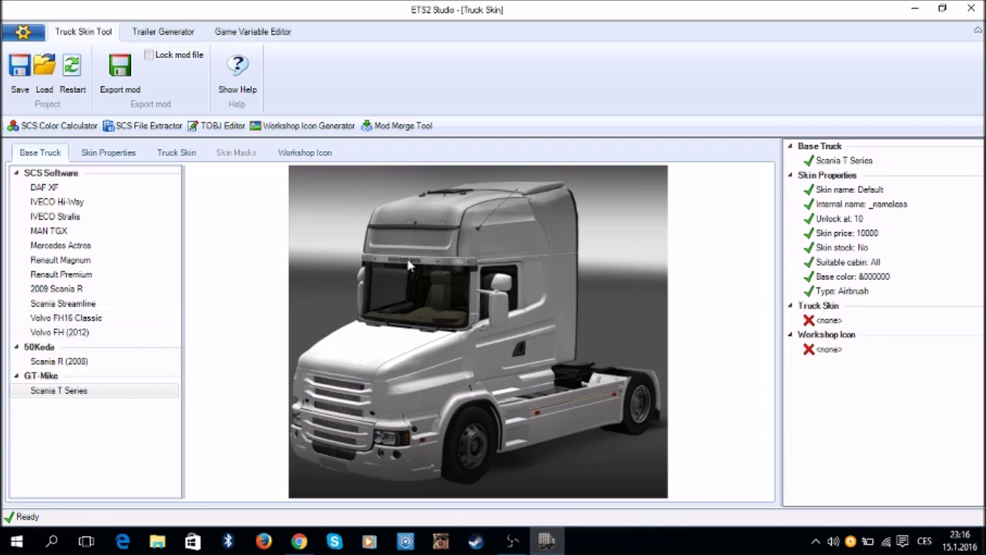
{"action": "left_click", "coordinate": [68, 339]}
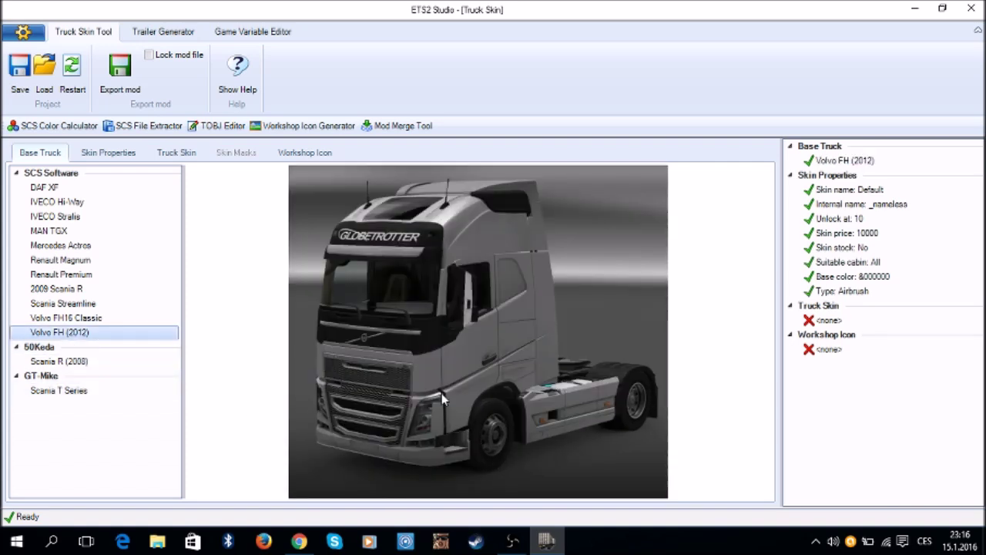
{"action": "left_click", "coordinate": [128, 154]}
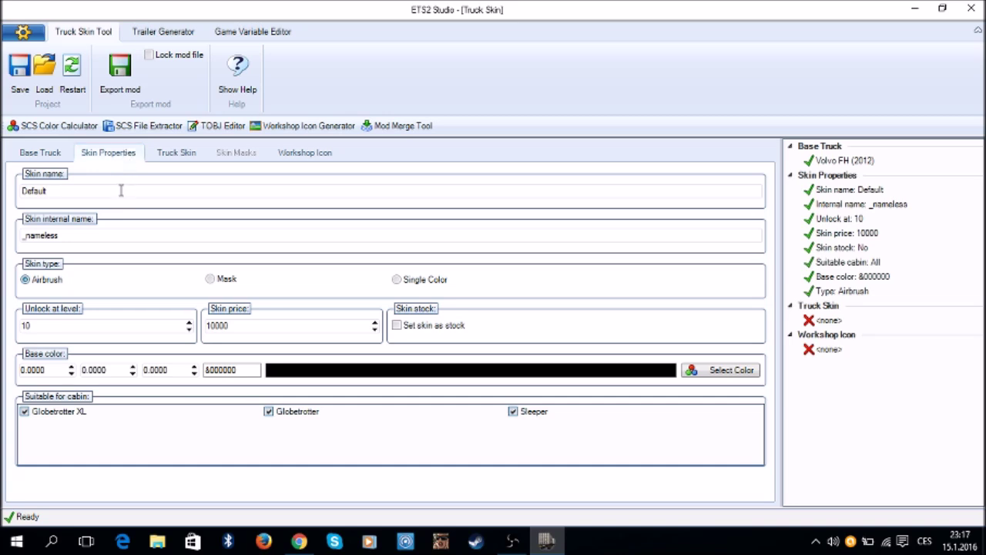
Step: Replace the default skin name with modryplame
{"action": "key", "text": "BackSpace"}
{"action": "key", "text": "BackSpace"}
{"action": "key", "text": "BackSpace"}
{"action": "key", "text": "BackSpace"}
{"action": "key", "text": "BackSpace"}
{"action": "key", "text": "BackSpace"}
{"action": "type", "text": "modryplame"}
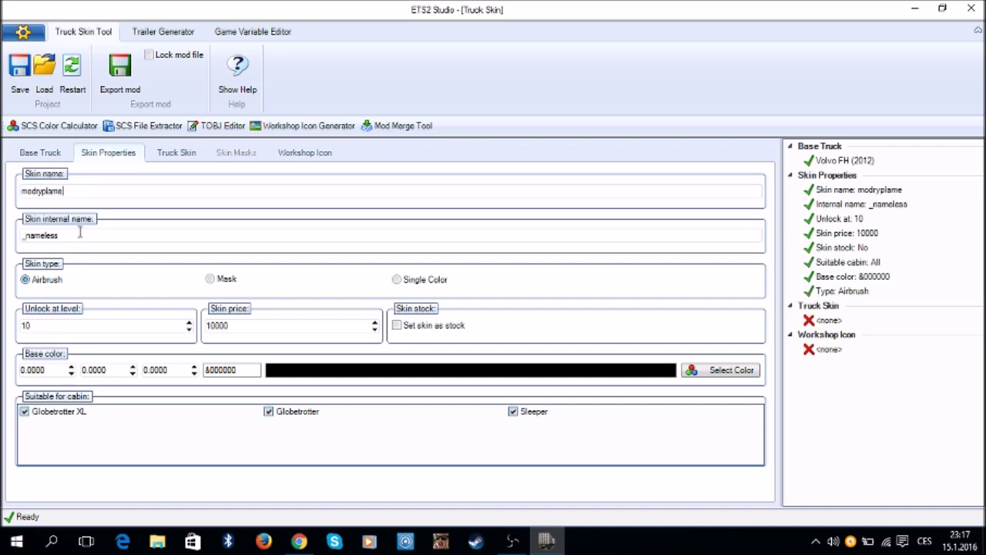
Step: Set the skin's internal name to medryplamen and complete the skin name as modryplamen
{"action": "key", "text": "BackSpace"}
{"action": "key", "text": "BackSpace"}
{"action": "key", "text": "BackSpace"}
{"action": "key", "text": "BackSpace"}
{"action": "key", "text": "BackSpace"}
{"action": "key", "text": "BackSpace"}
{"action": "key", "text": "BackSpace"}
{"action": "key", "text": "BackSpace"}
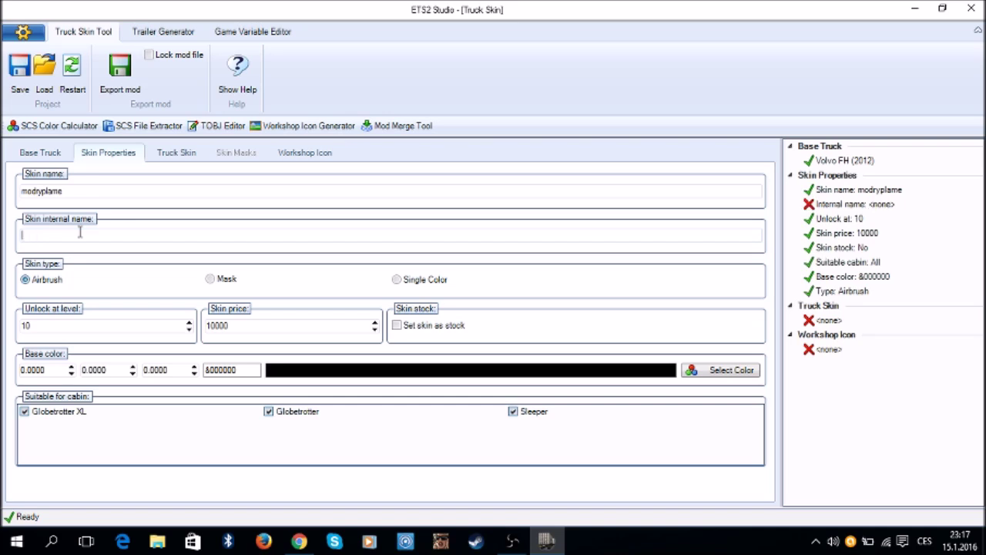
{"action": "type", "text": "medryplame"}
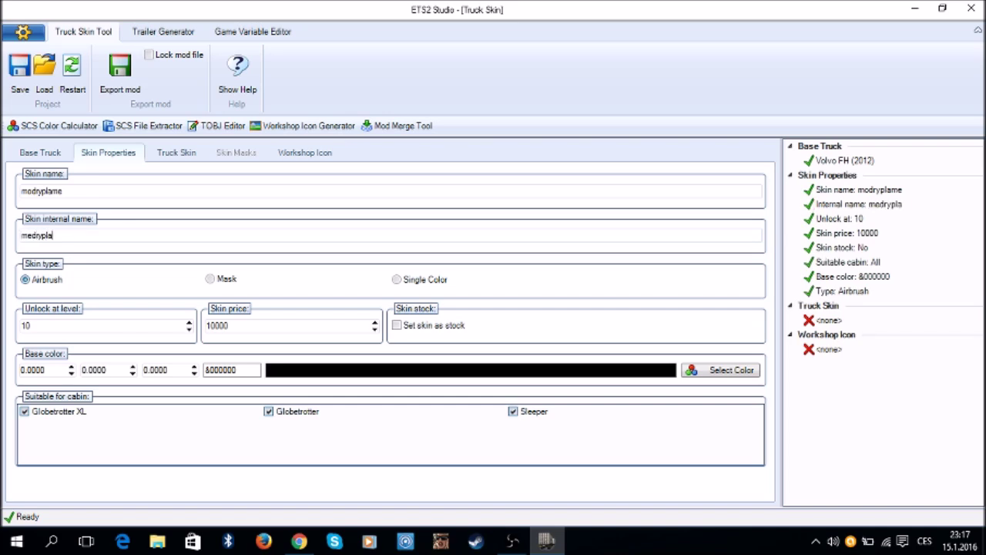
{"action": "type", "text": "n"}
{"action": "type", "text": "n"}
Step: Set the skin's unlock level to 0 and its price to 1
{"action": "type", "text": "0"}
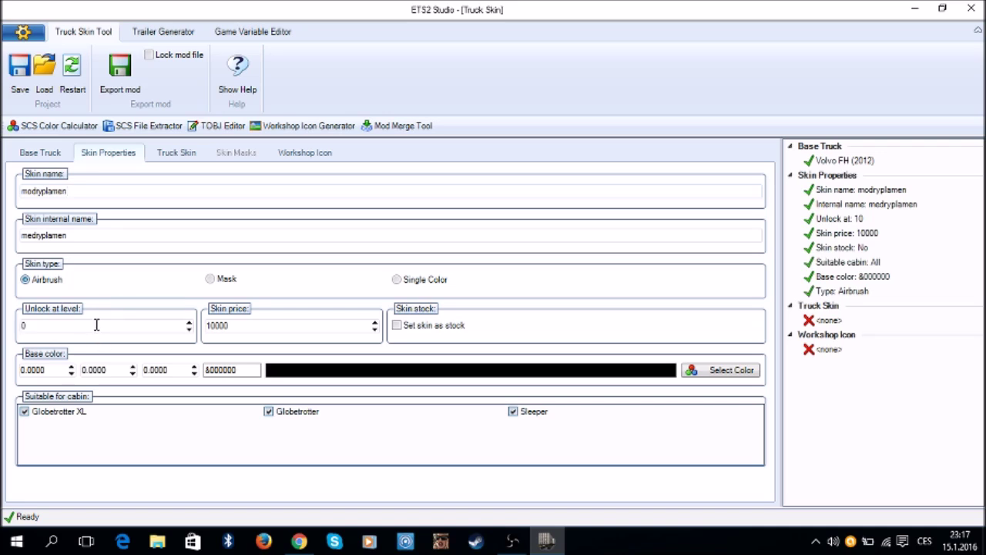
{"action": "left_click", "coordinate": [282, 329]}
{"action": "key", "text": "BackSpace"}
{"action": "key", "text": "BackSpace"}
{"action": "key", "text": "BackSpace"}
{"action": "key", "text": "BackSpace"}
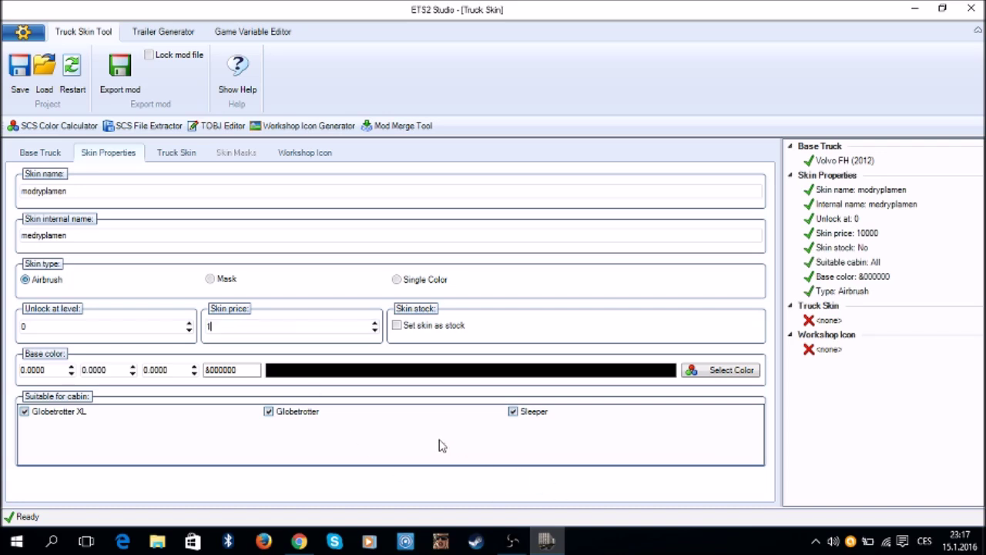
Step: Load the desktop texture Volvo-FH16-750-(2013).dds as the skin image and use the default workshop icon
{"action": "left_click", "coordinate": [177, 154]}
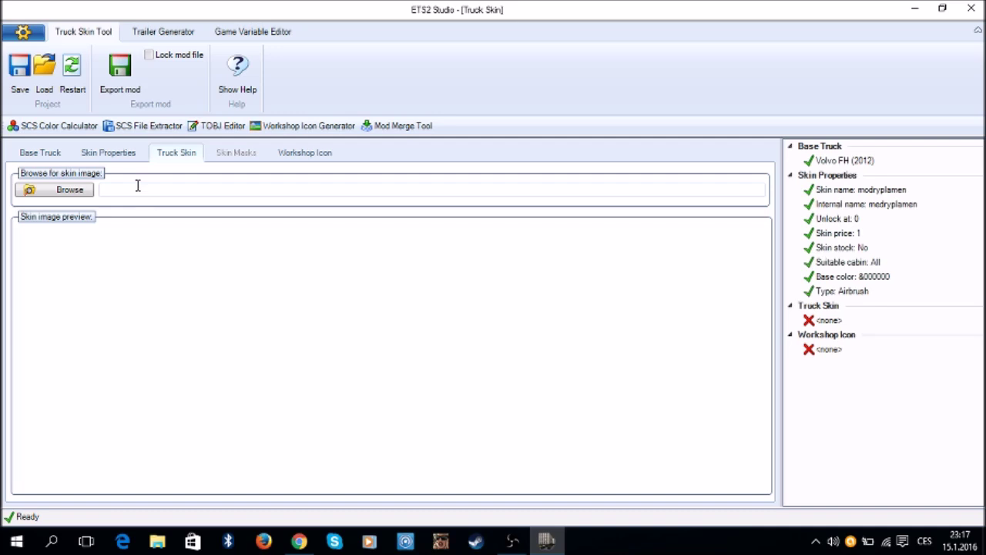
{"action": "left_click", "coordinate": [82, 191]}
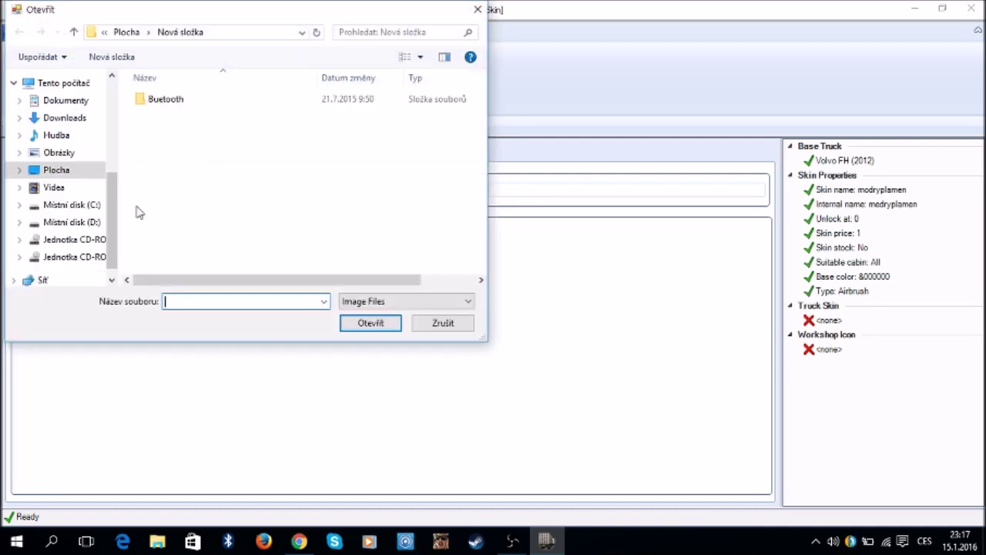
{"action": "scroll", "coordinate": [213, 176], "scroll_direction": "down", "scroll_amount": 4}
{"action": "scroll", "coordinate": [234, 176], "scroll_direction": "down", "scroll_amount": 10}
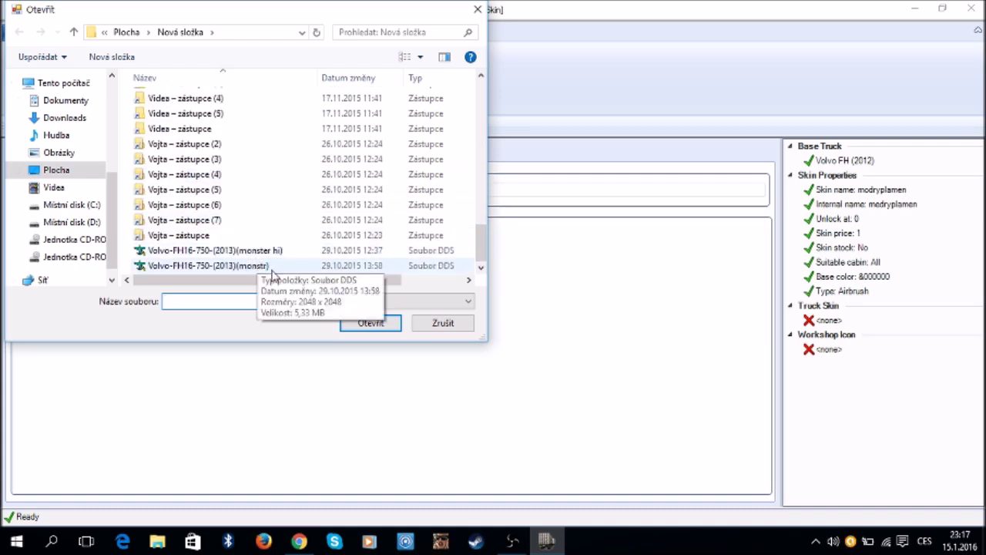
{"action": "left_click", "coordinate": [71, 180]}
{"action": "scroll", "coordinate": [314, 239], "scroll_direction": "down", "scroll_amount": 2}
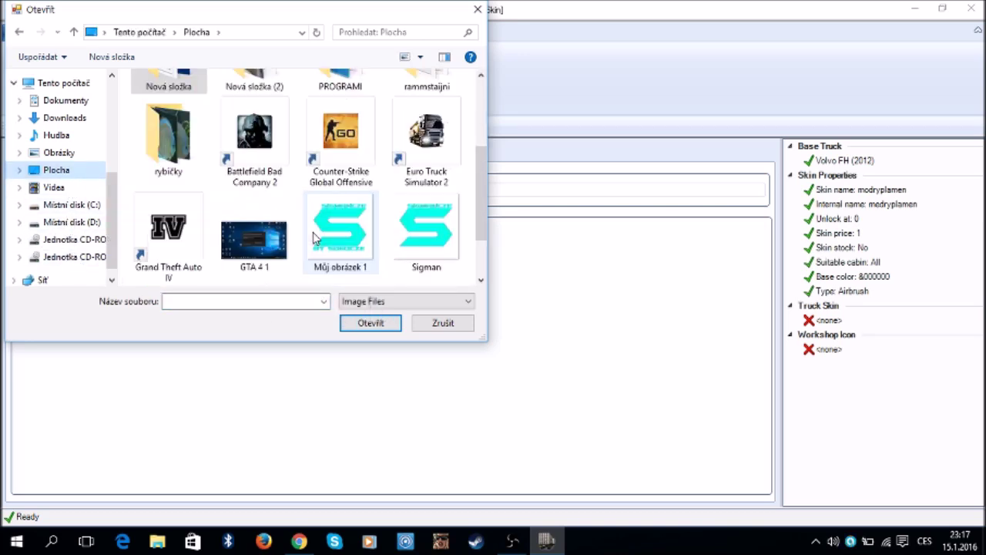
{"action": "scroll", "coordinate": [314, 239], "scroll_direction": "down", "scroll_amount": 1}
{"action": "left_click", "coordinate": [168, 231]}
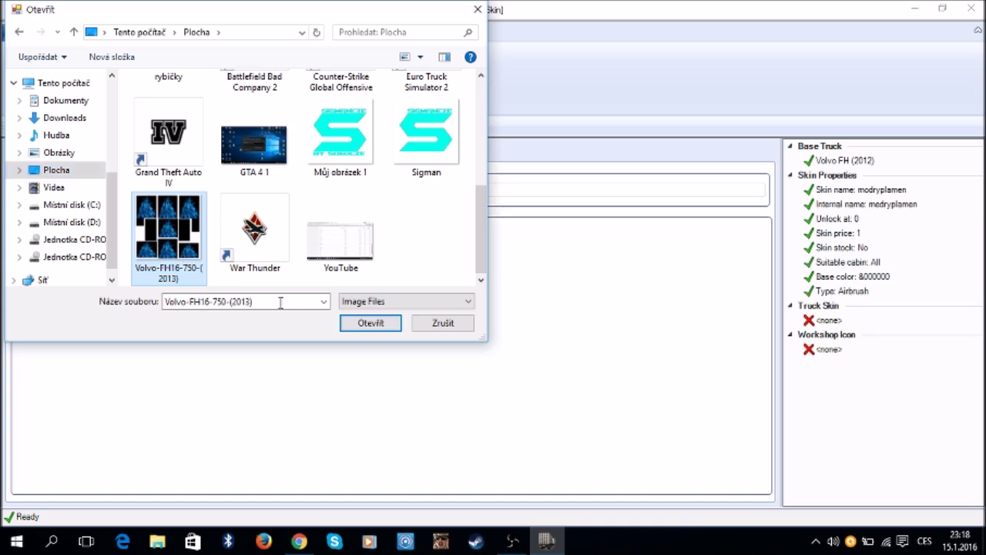
{"action": "left_click", "coordinate": [371, 323]}
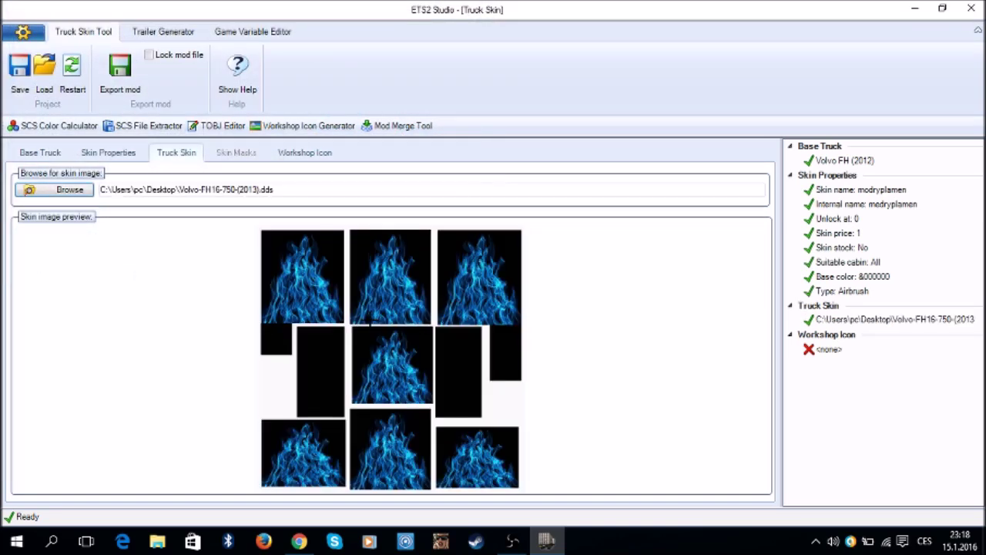
{"action": "left_click", "coordinate": [325, 156]}
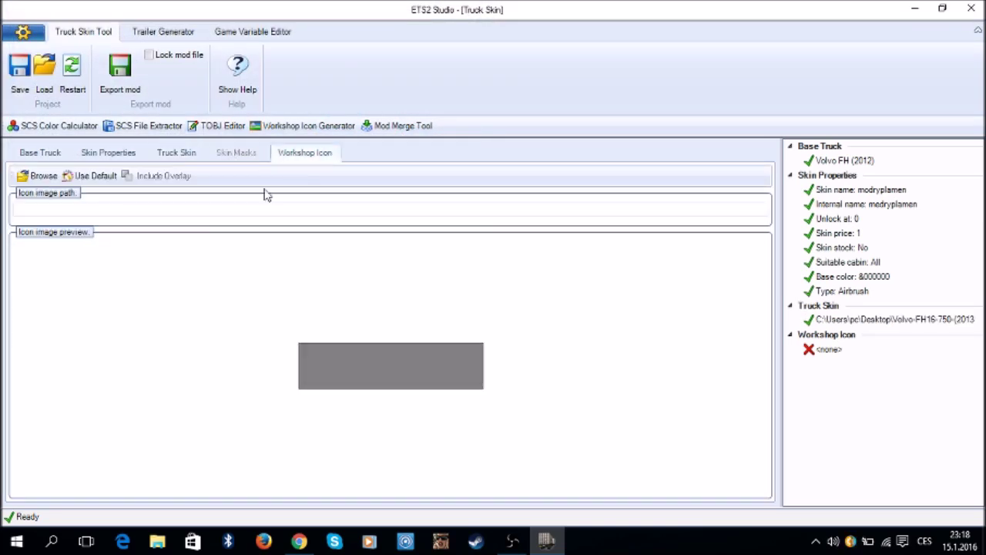
{"action": "left_click", "coordinate": [80, 179]}
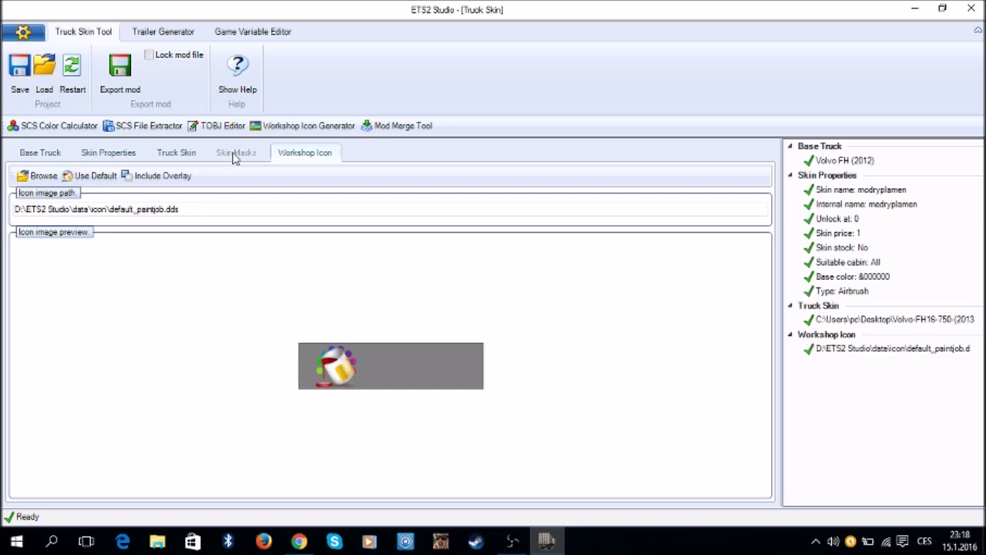
Step: Review the skin image, skin properties, workshop icon and base truck settings of the project
{"action": "left_click", "coordinate": [183, 157]}
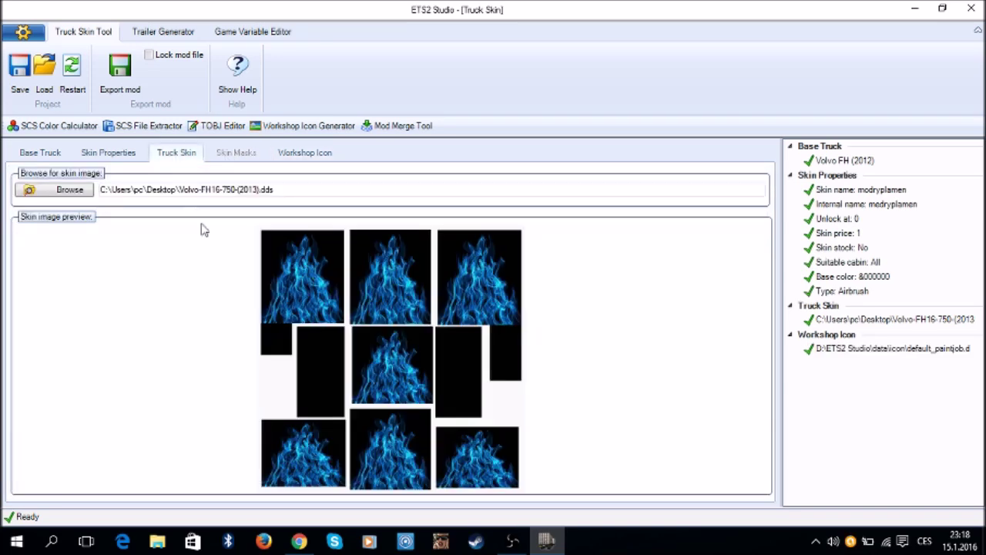
{"action": "left_click", "coordinate": [108, 153]}
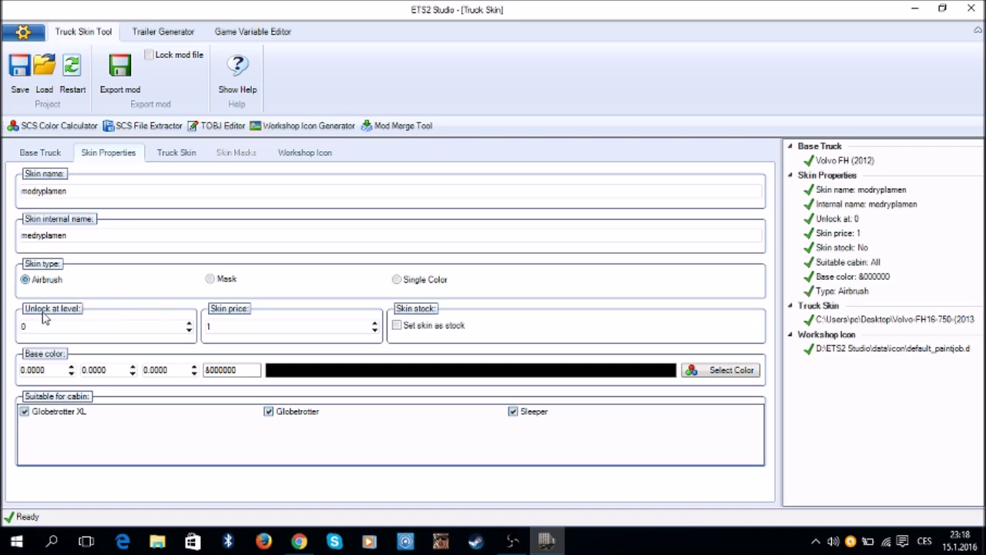
{"action": "left_click", "coordinate": [24, 414]}
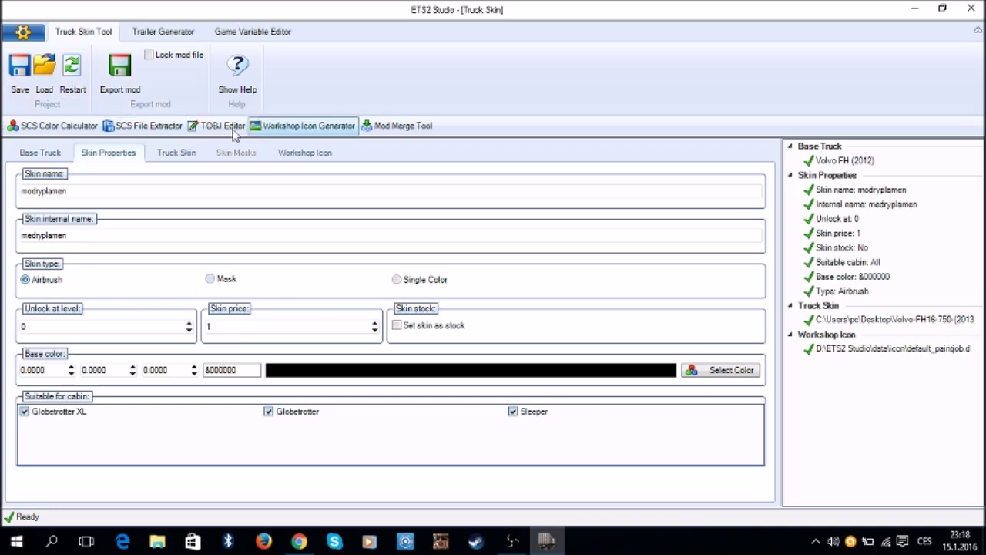
{"action": "left_click", "coordinate": [191, 153]}
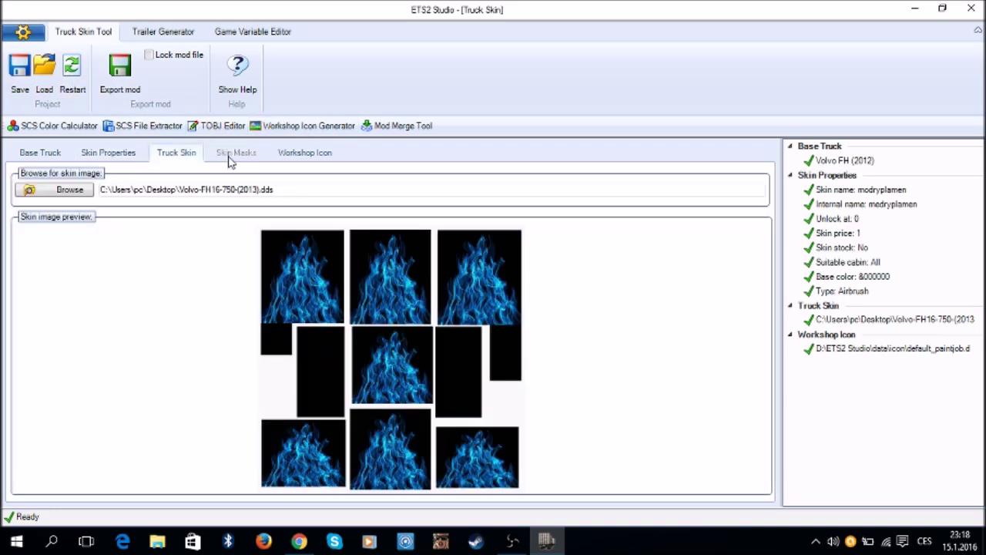
{"action": "left_click", "coordinate": [302, 160]}
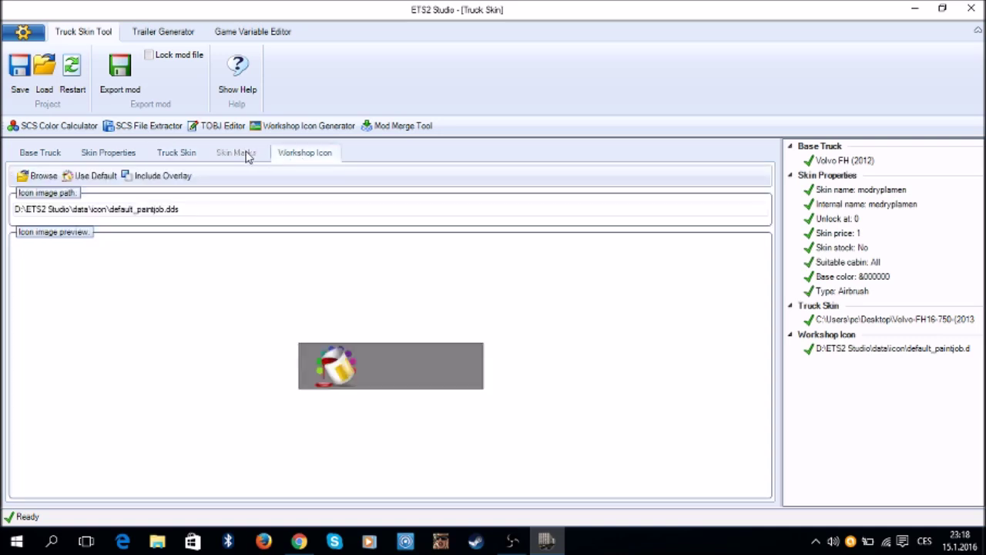
{"action": "left_click", "coordinate": [175, 153]}
{"action": "left_click", "coordinate": [133, 157]}
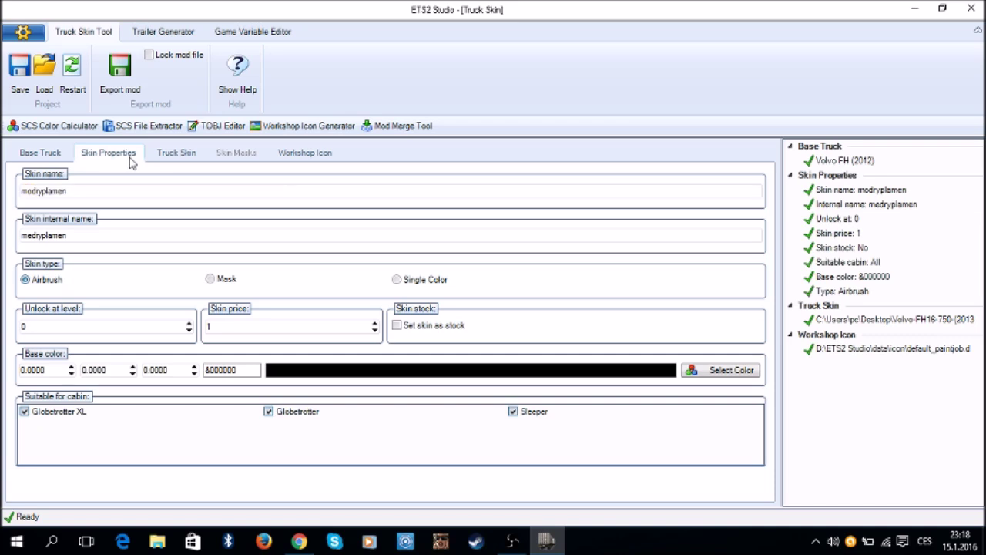
{"action": "left_click", "coordinate": [62, 158]}
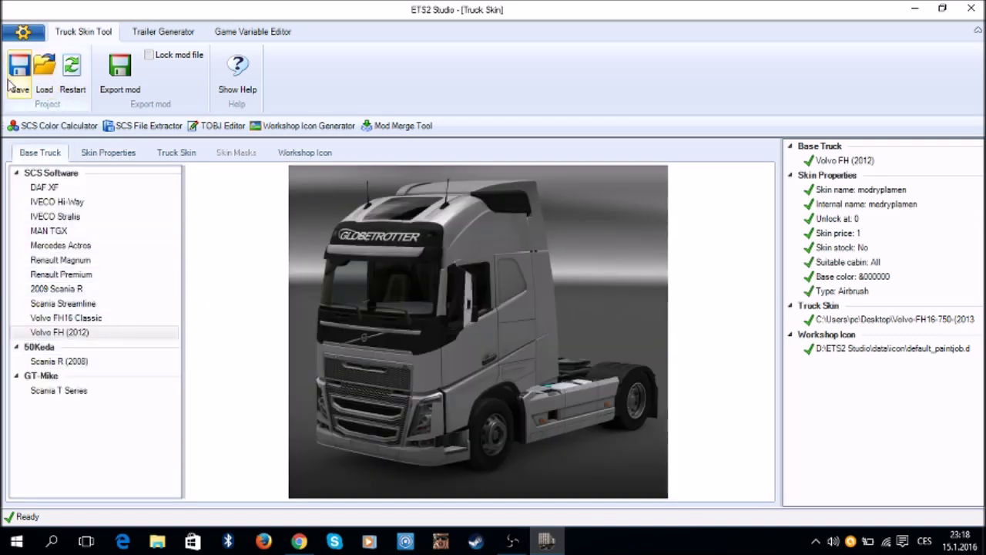
Step: Export the mod to the desktop as an SCS file named modryplamen and close ETS2 Studio
{"action": "left_click", "coordinate": [120, 71]}
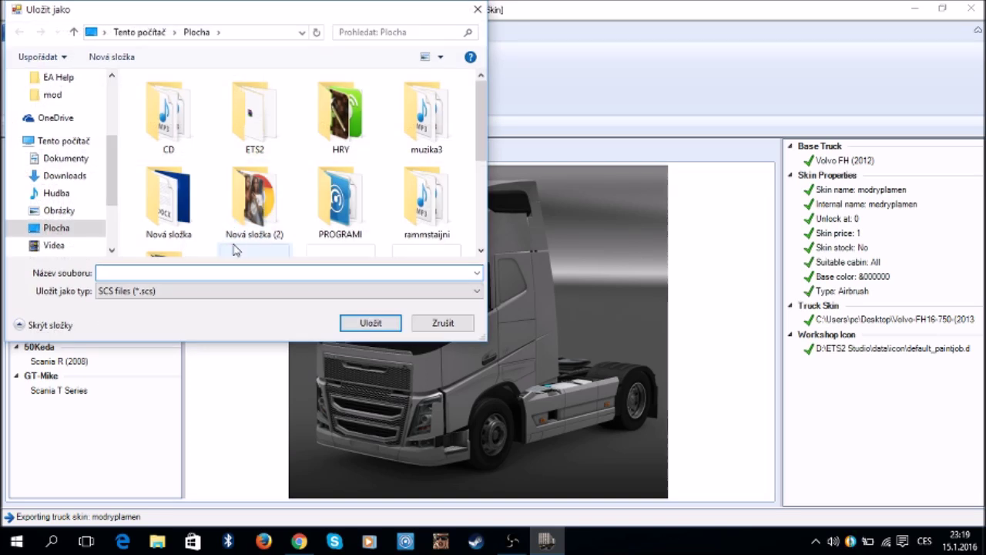
{"action": "left_click", "coordinate": [232, 292]}
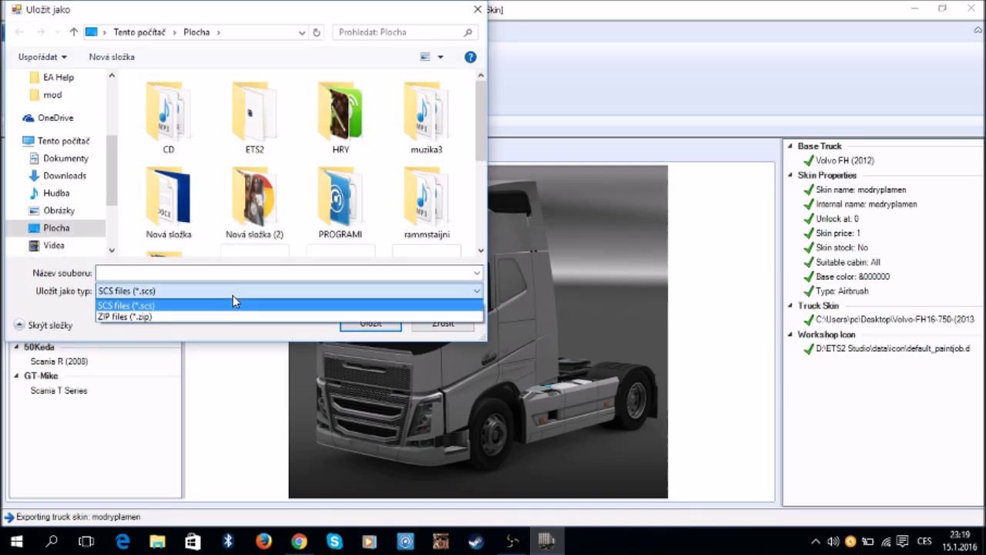
{"action": "left_click", "coordinate": [232, 296]}
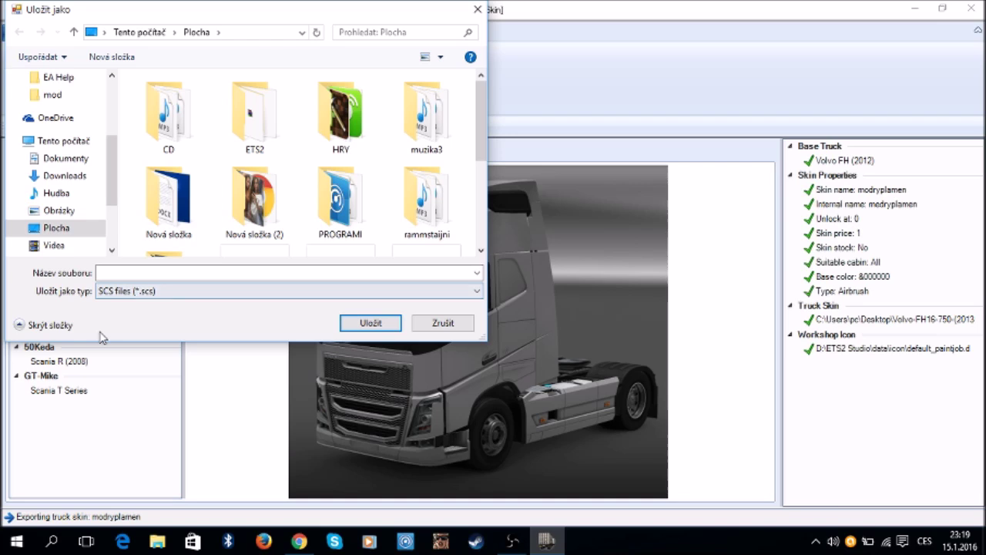
{"action": "scroll", "coordinate": [241, 211], "scroll_direction": "down", "scroll_amount": 5}
{"action": "left_click", "coordinate": [332, 272]}
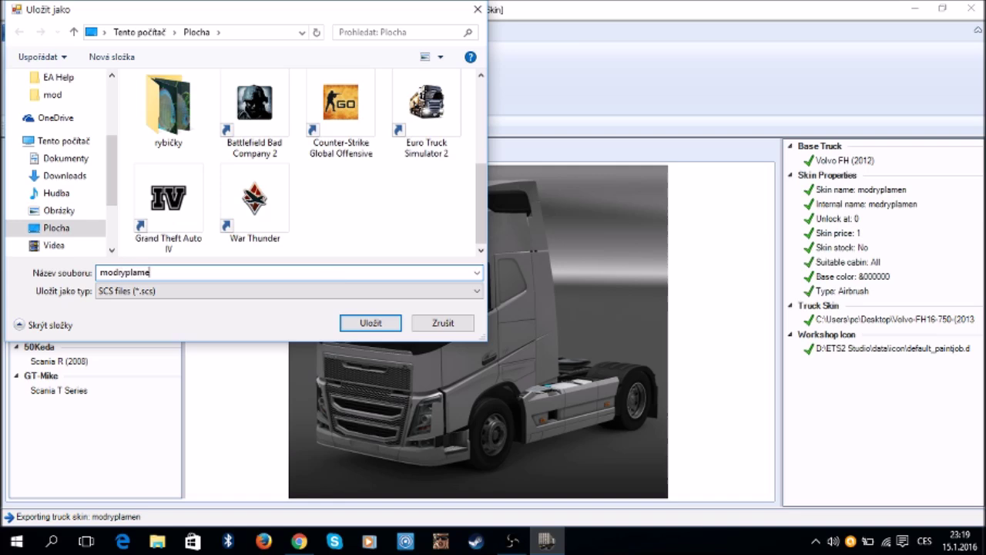
{"action": "left_click", "coordinate": [365, 324]}
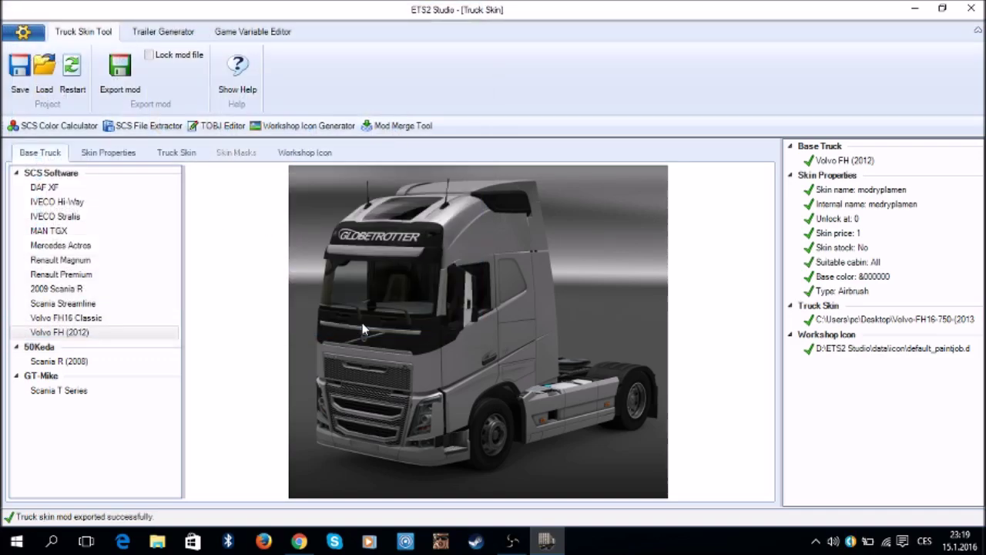
{"action": "left_click", "coordinate": [965, 6]}
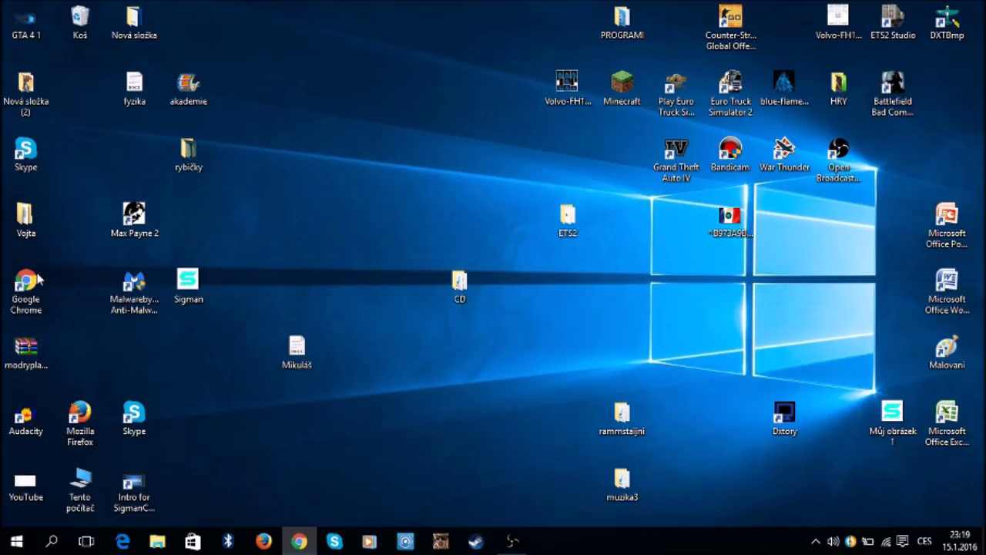
Step: Move the modryplamen file to the upper middle of the desktop, open it in WinRAR and dismiss the licence reminder
{"action": "left_click_drag", "start_coordinate": [4, 373], "coordinate": [511, 154]}
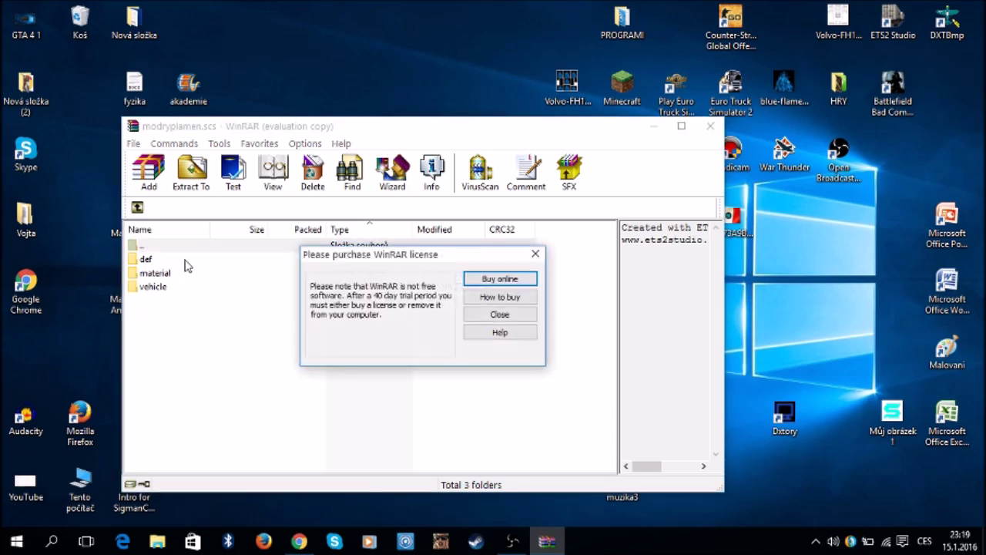
{"action": "left_click", "coordinate": [535, 255]}
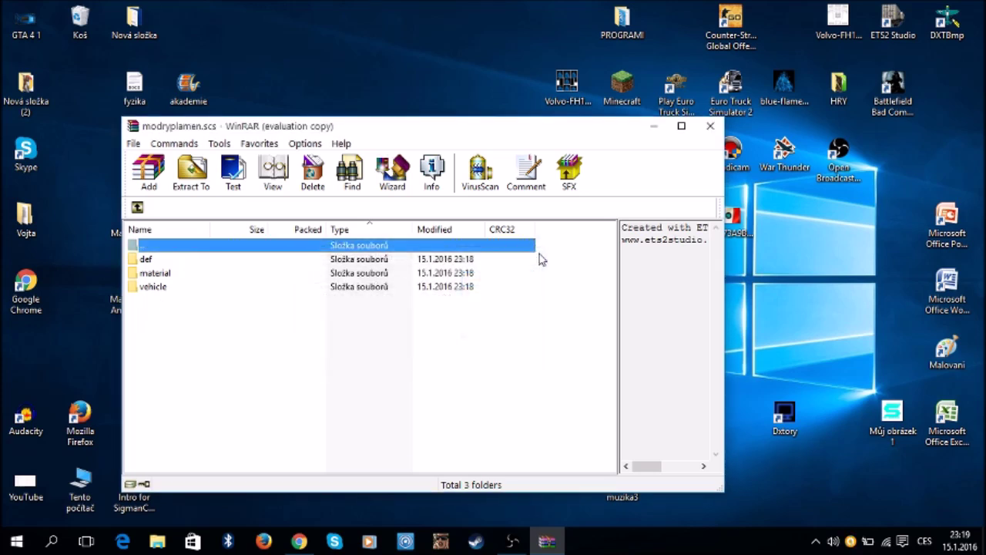
Step: Examine the def and vehicle folders inside modryplamen.scs and return to the Desktop folder listing
{"action": "double_click", "coordinate": [195, 264]}
{"action": "double_click", "coordinate": [194, 262]}
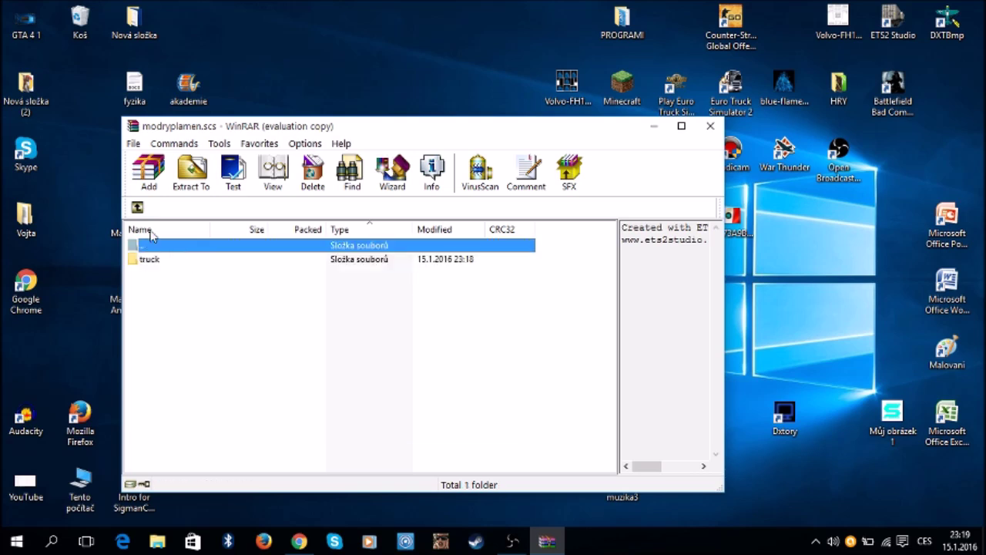
{"action": "left_click", "coordinate": [138, 208]}
{"action": "left_click", "coordinate": [138, 207]}
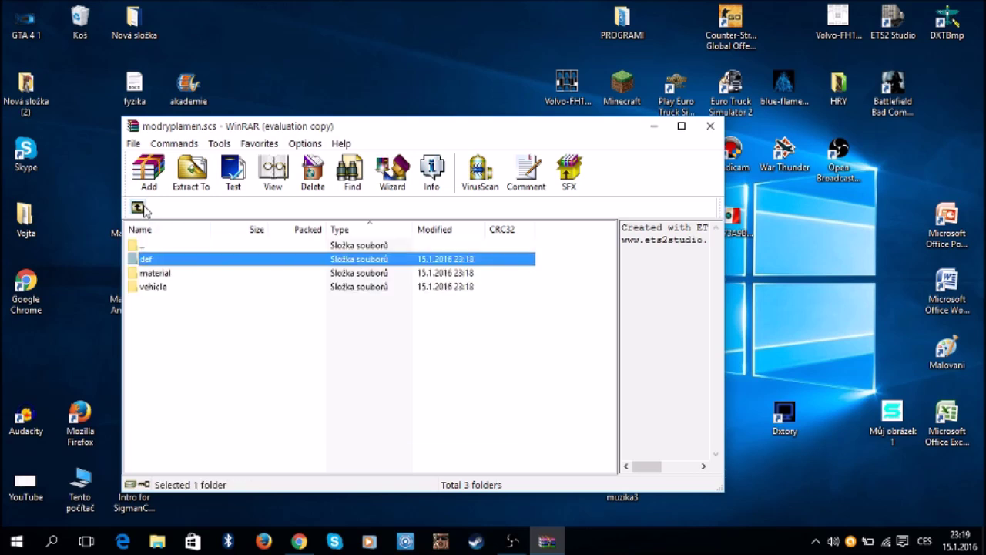
{"action": "double_click", "coordinate": [148, 287]}
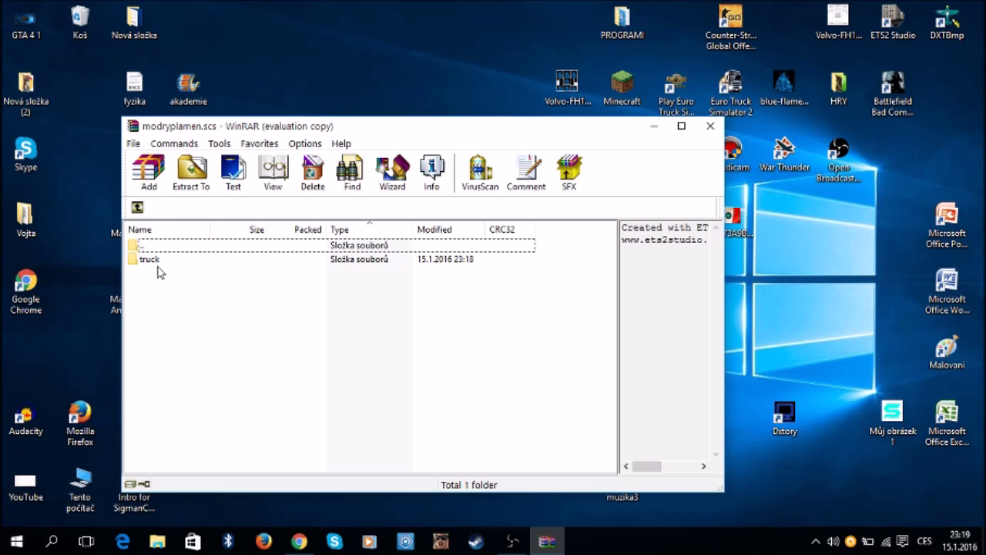
{"action": "left_click", "coordinate": [138, 207]}
{"action": "left_click", "coordinate": [138, 207]}
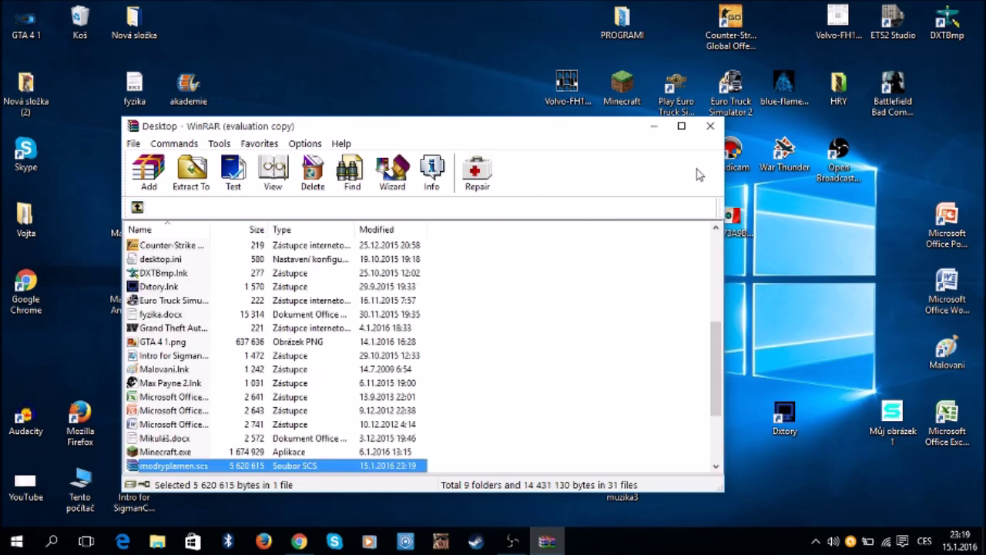
Step: Close WinRAR and open the mod folder inside Documents > Euro Truck Simulator 2
{"action": "left_click", "coordinate": [710, 126]}
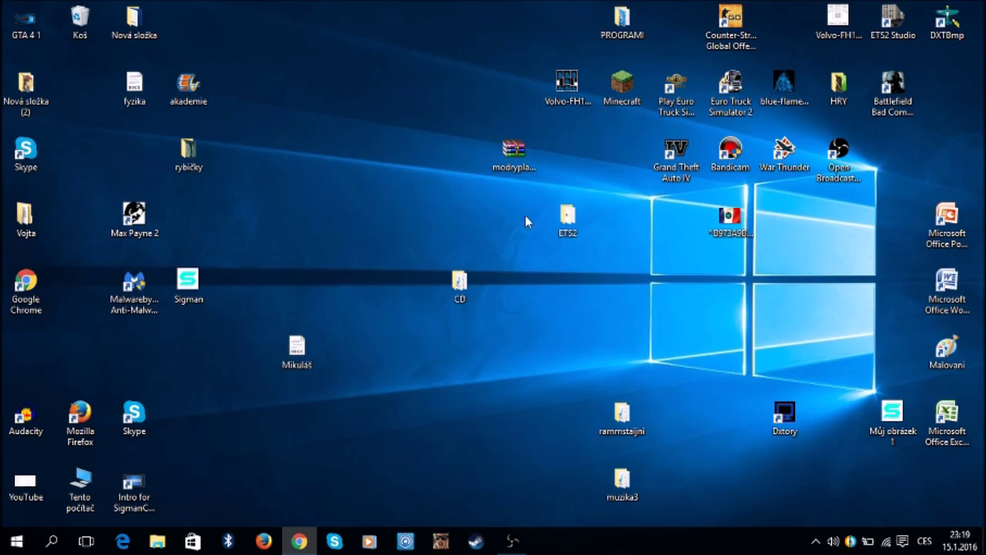
{"action": "left_click", "coordinate": [514, 173]}
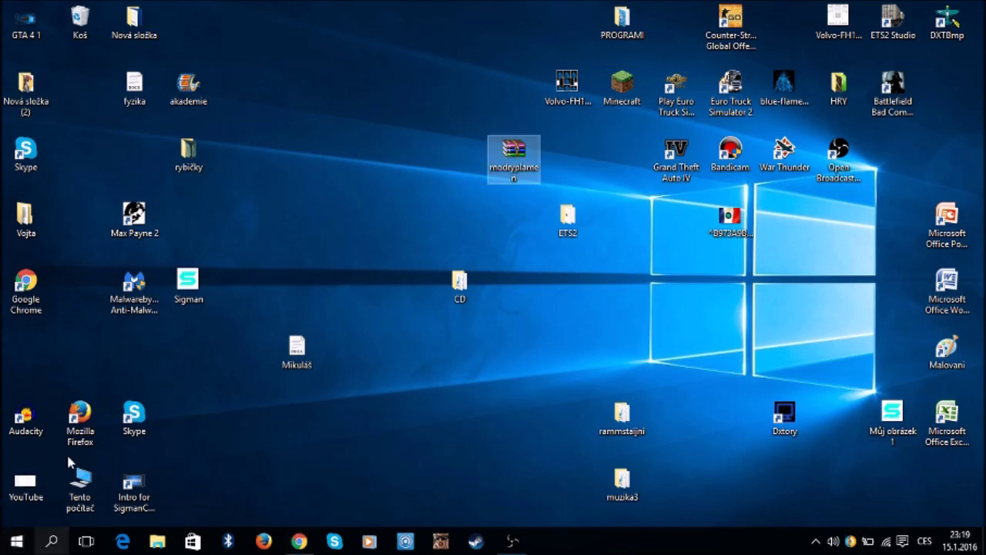
{"action": "double_click", "coordinate": [77, 480]}
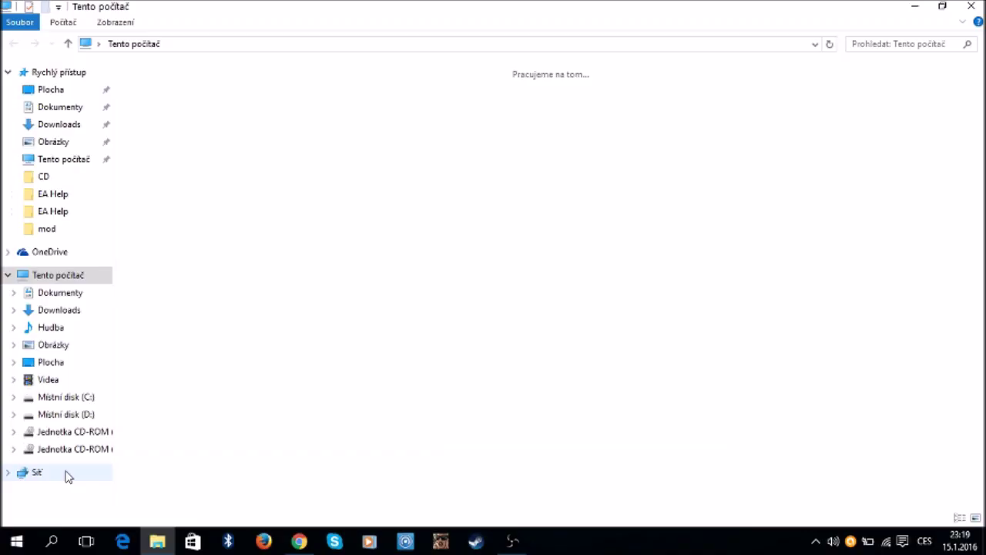
{"action": "left_click", "coordinate": [66, 294]}
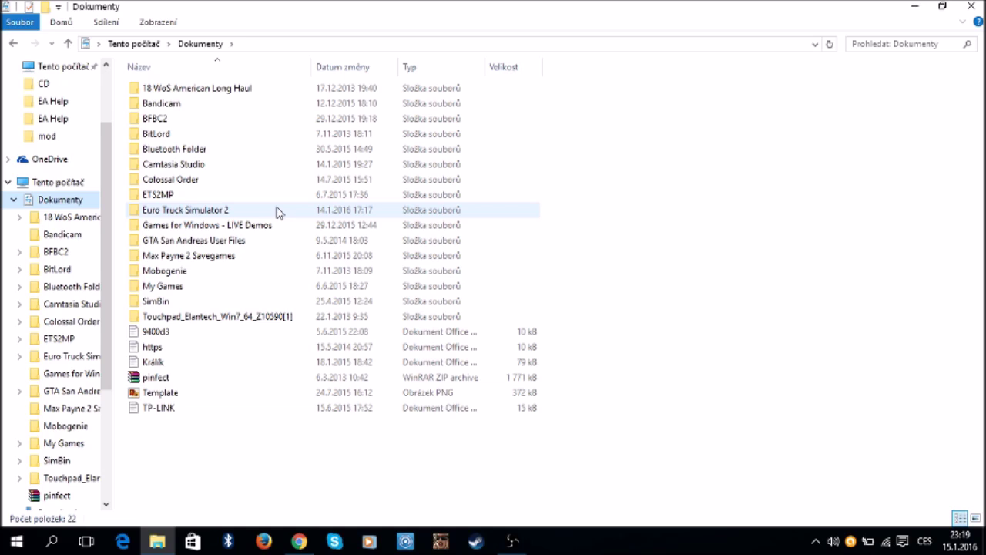
{"action": "left_click", "coordinate": [218, 210]}
{"action": "double_click", "coordinate": [219, 210]}
{"action": "double_click", "coordinate": [216, 89]}
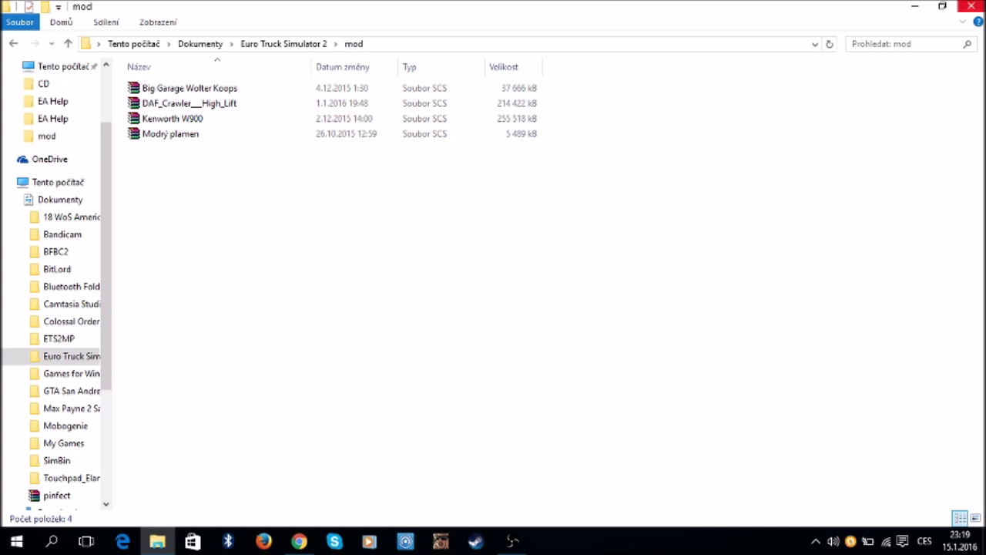
Step: Examine the top-level contents of the Modrý plamen mod archive, dismissing the licence reminder, and close WinRAR
{"action": "left_click", "coordinate": [152, 140]}
{"action": "double_click", "coordinate": [152, 139]}
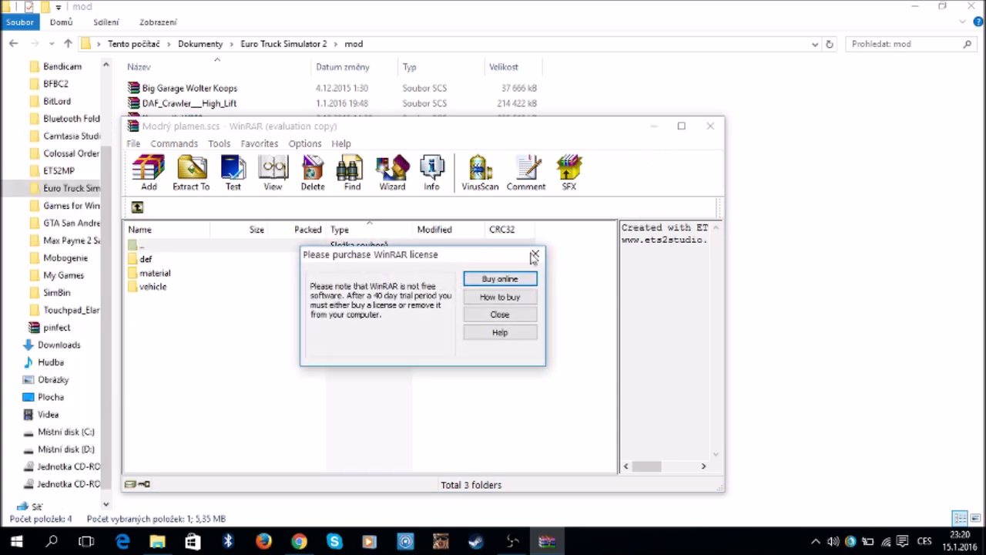
{"action": "left_click", "coordinate": [534, 255]}
{"action": "left_click", "coordinate": [710, 125]}
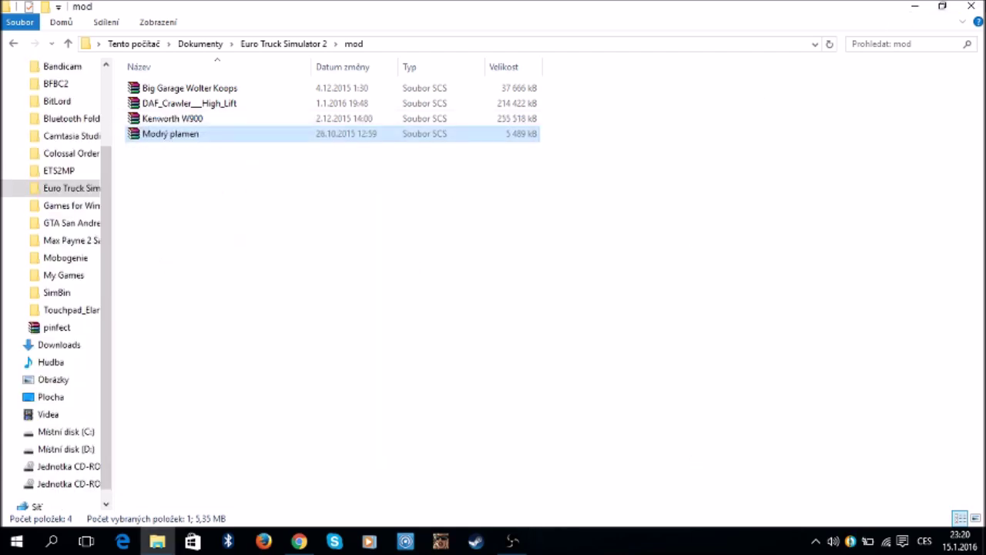
Step: Return to the desktop and move the modryplamen file directly beside the Volvo-FH1 template icon
{"action": "key", "text": "super+d"}
{"action": "left_click_drag", "start_coordinate": [538, 167], "coordinate": [480, 117]}
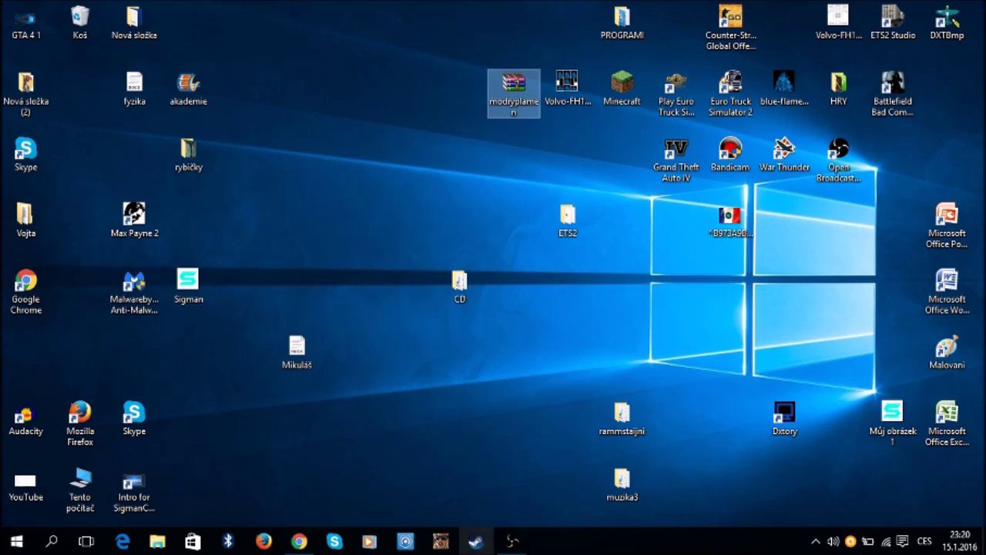
Step: Switch to Chrome and look through the truck skin templates on the ETS2 - Šablony page of funonthesite.blog.cz
{"action": "left_click", "coordinate": [299, 540]}
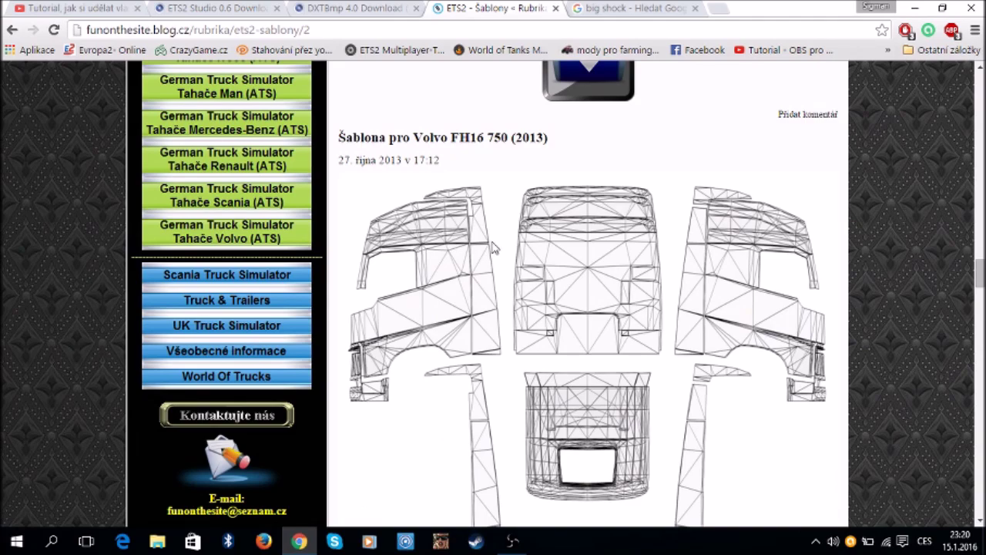
{"action": "scroll", "coordinate": [494, 246], "scroll_direction": "down", "scroll_amount": 15}
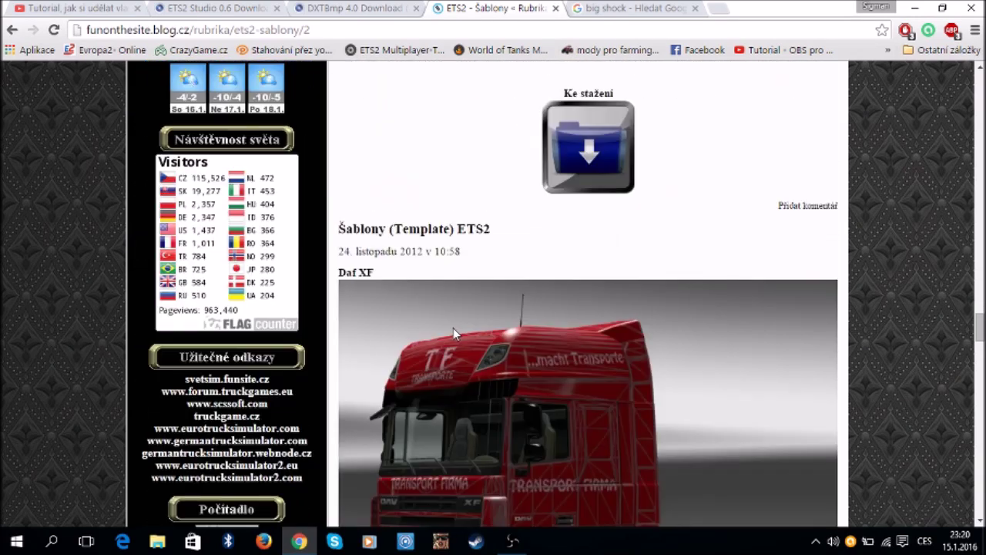
{"action": "scroll", "coordinate": [455, 333], "scroll_direction": "down", "scroll_amount": 12}
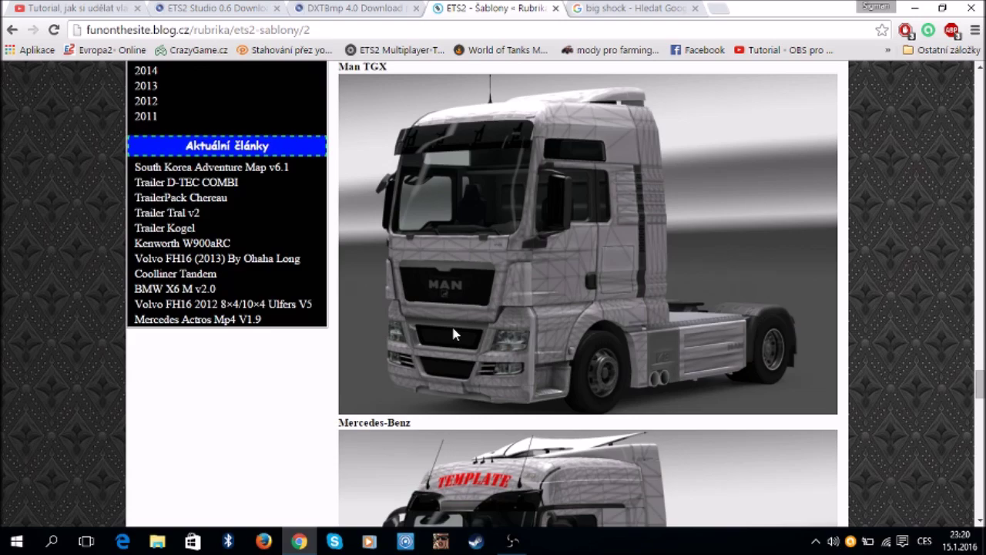
{"action": "scroll", "coordinate": [455, 333], "scroll_direction": "down", "scroll_amount": 10}
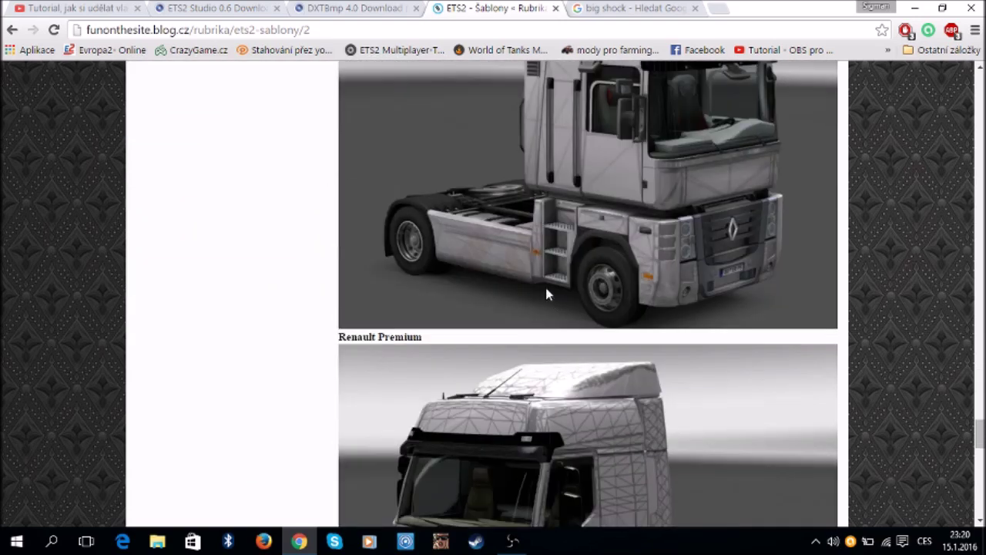
{"action": "scroll", "coordinate": [549, 302], "scroll_direction": "down", "scroll_amount": 10}
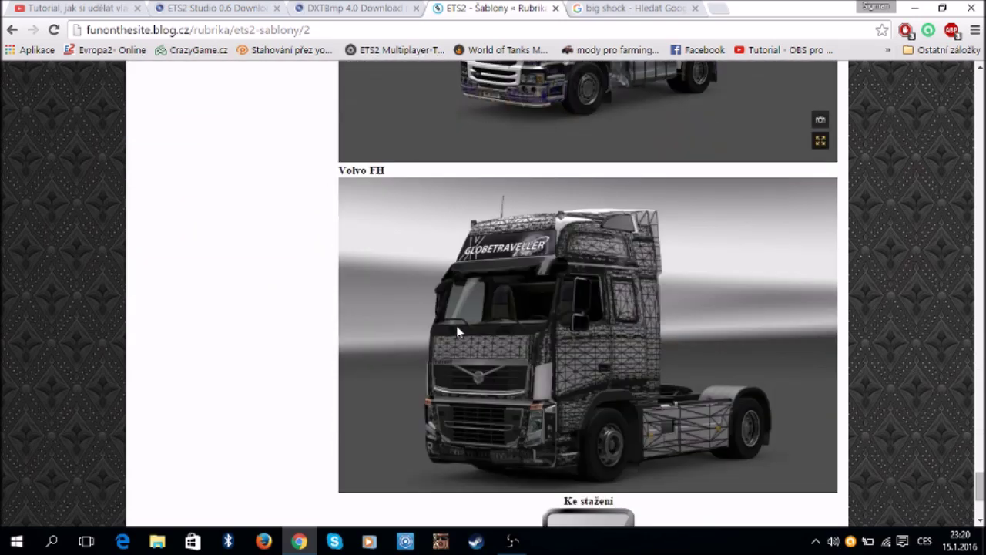
{"action": "scroll", "coordinate": [456, 331], "scroll_direction": "down", "scroll_amount": 3}
{"action": "scroll", "coordinate": [456, 331], "scroll_direction": "up", "scroll_amount": 20}
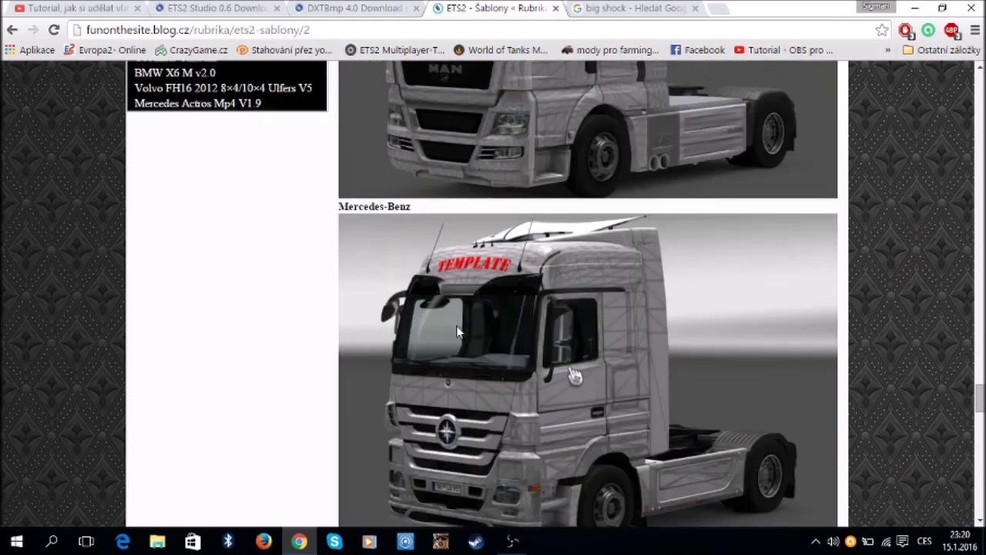
{"action": "scroll", "coordinate": [457, 331], "scroll_direction": "up", "scroll_amount": 20}
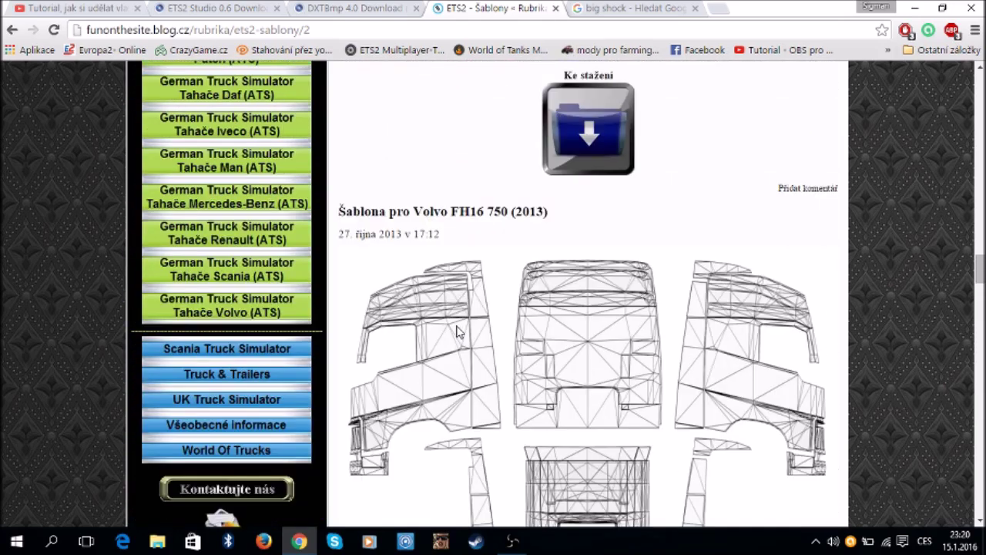
{"action": "scroll", "coordinate": [457, 331], "scroll_direction": "up", "scroll_amount": 5}
{"action": "scroll", "coordinate": [457, 332], "scroll_direction": "up", "scroll_amount": 20}
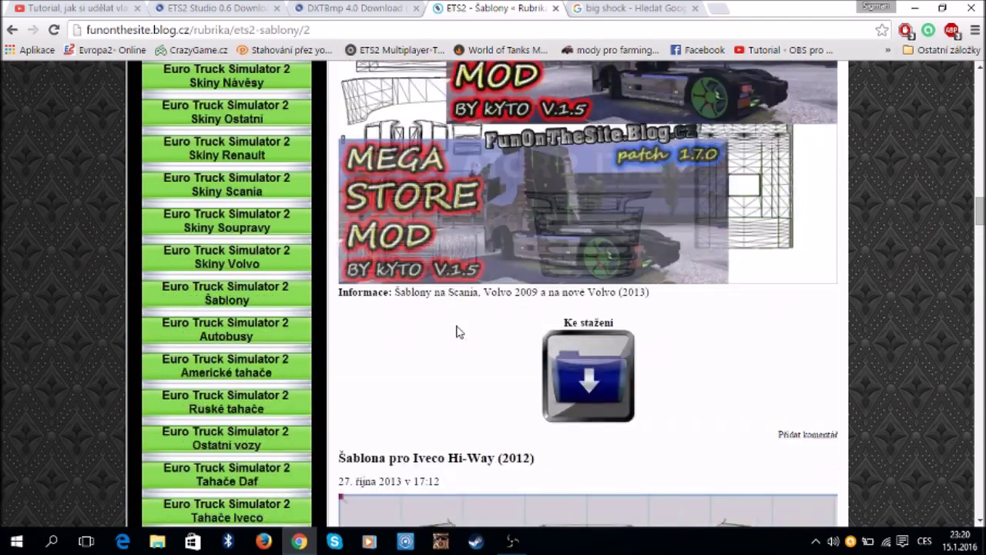
{"action": "scroll", "coordinate": [457, 331], "scroll_direction": "up", "scroll_amount": 3}
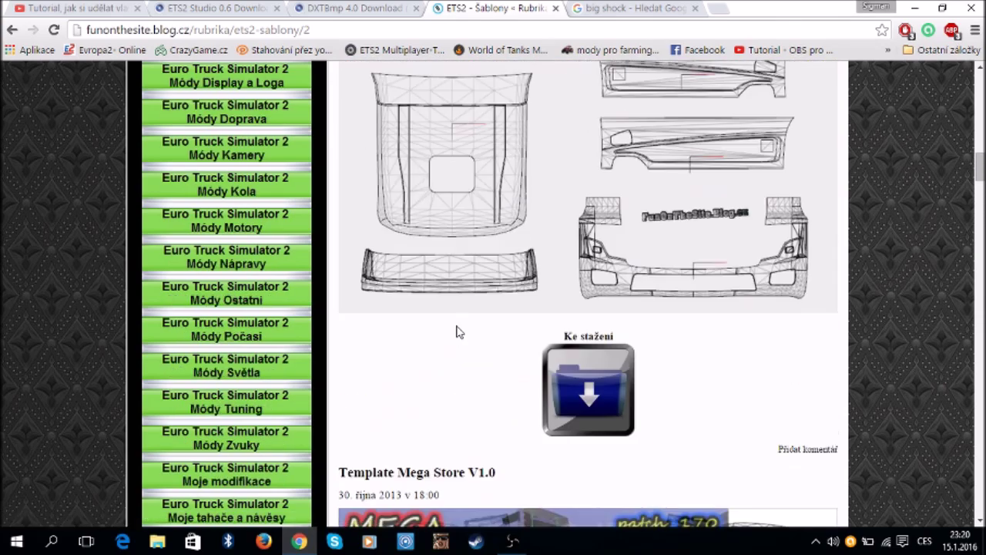
{"action": "scroll", "coordinate": [551, 322], "scroll_direction": "up", "scroll_amount": 20}
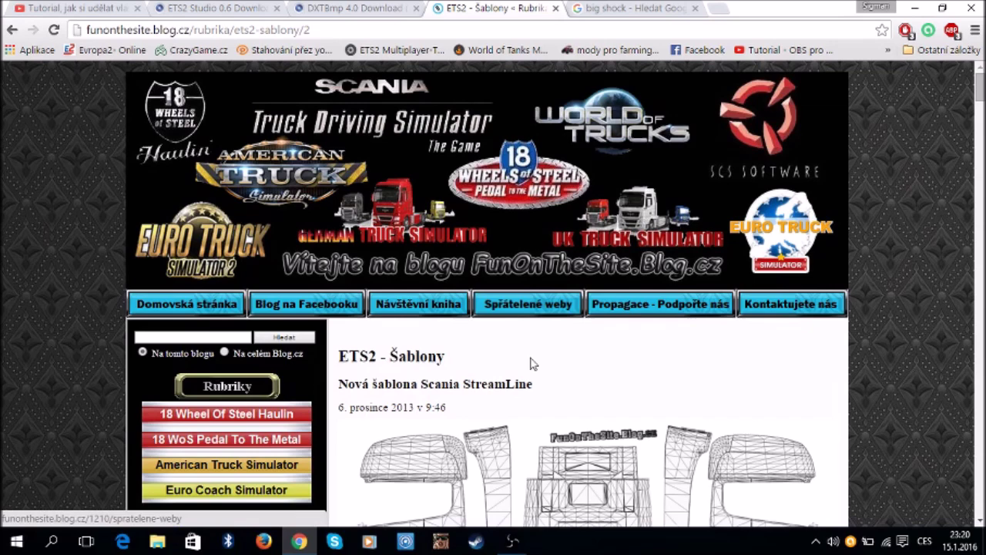
{"action": "scroll", "coordinate": [534, 364], "scroll_direction": "down", "scroll_amount": 1}
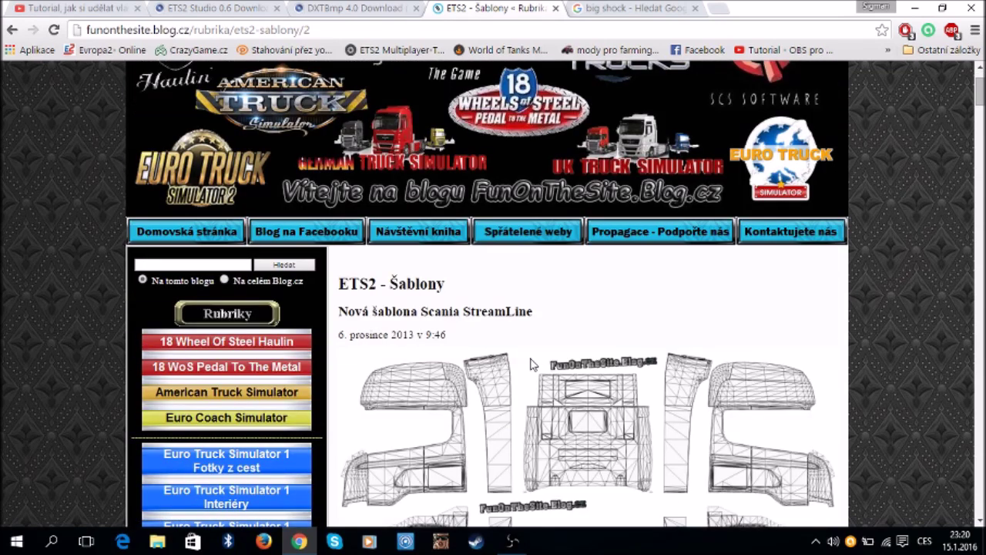
Step: Review the open download pages for ETS2 Studio 0.6 and DXTBmp 4.0 and the ETS2 templates page
{"action": "left_click", "coordinate": [350, 7]}
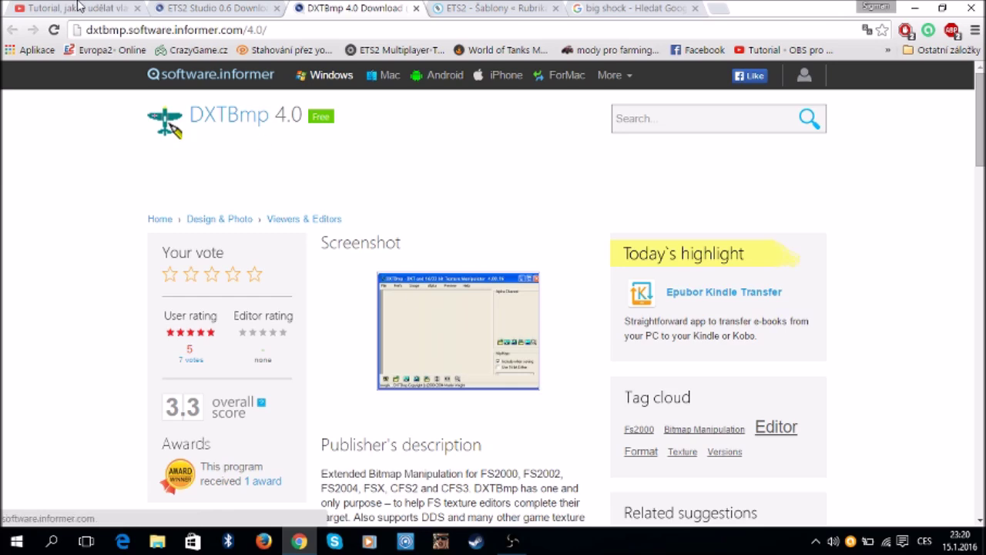
{"action": "key", "text": "ctrl+shift+Tab"}
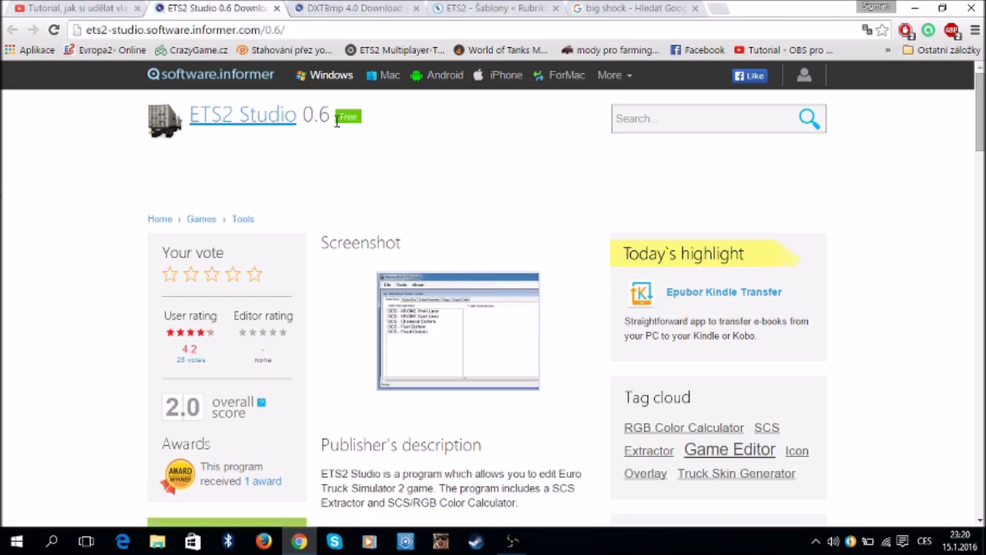
{"action": "left_click", "coordinate": [335, 6]}
{"action": "left_click", "coordinate": [483, 7]}
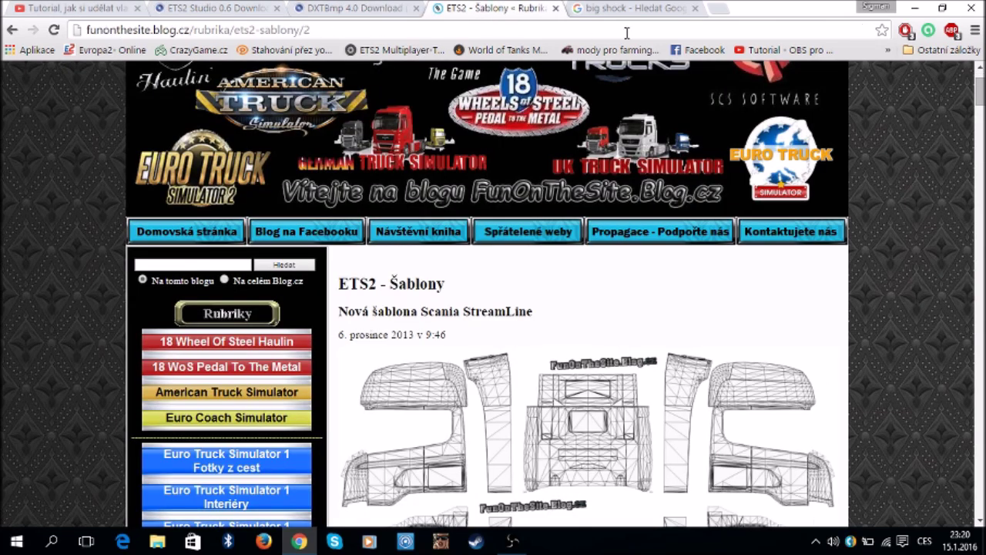
{"action": "left_click", "coordinate": [362, 8]}
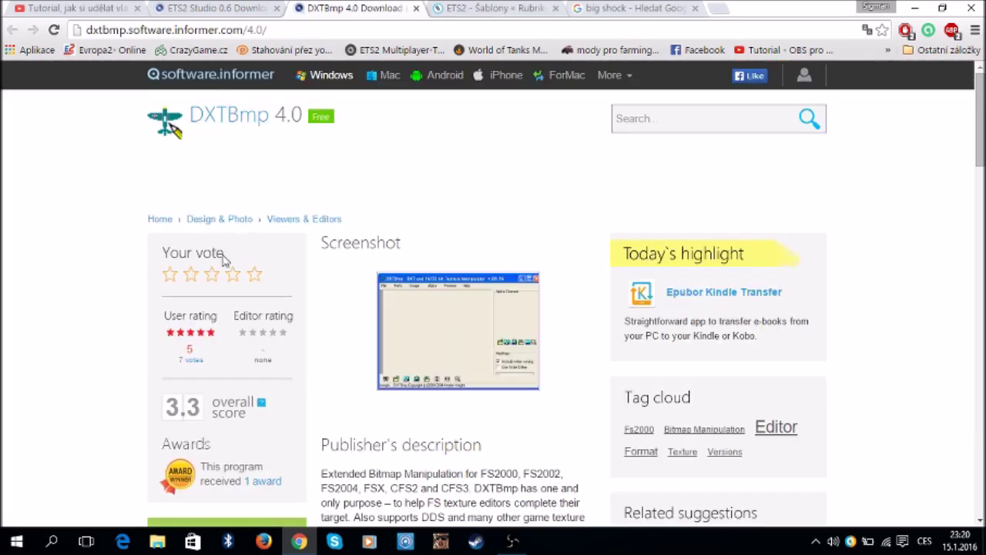
{"action": "scroll", "coordinate": [206, 433], "scroll_direction": "down", "scroll_amount": 3}
{"action": "scroll", "coordinate": [125, 347], "scroll_direction": "up", "scroll_amount": 2}
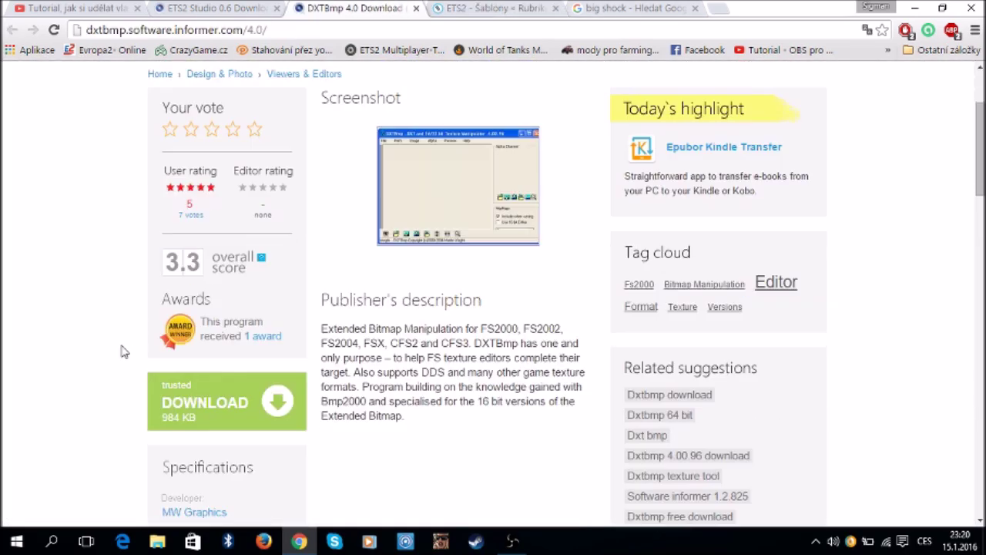
{"action": "scroll", "coordinate": [126, 347], "scroll_direction": "down", "scroll_amount": 10}
{"action": "scroll", "coordinate": [123, 352], "scroll_direction": "up", "scroll_amount": 15}
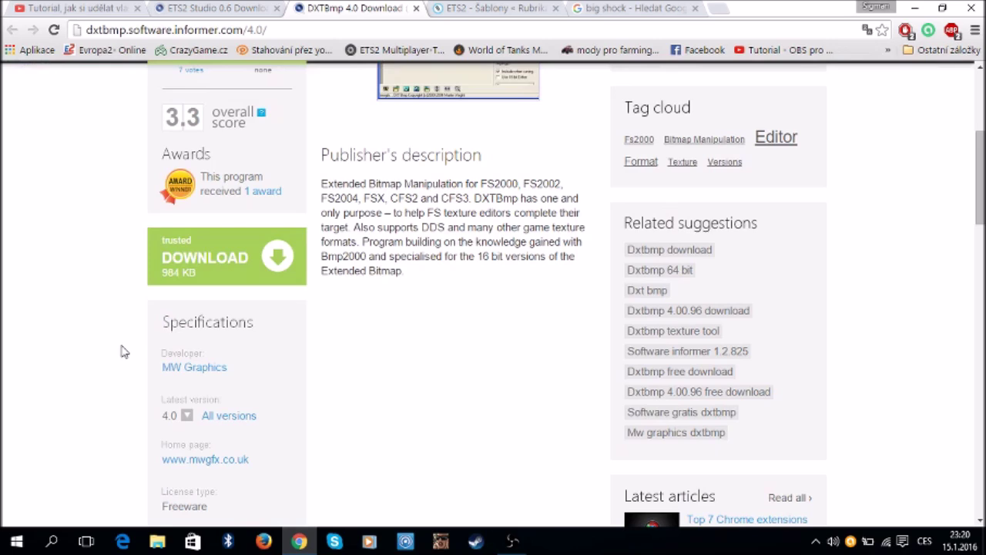
Step: View the YouTube page of the earlier truck skin tutorial, including its title and description area
{"action": "left_click", "coordinate": [196, 8]}
{"action": "left_click", "coordinate": [109, 6]}
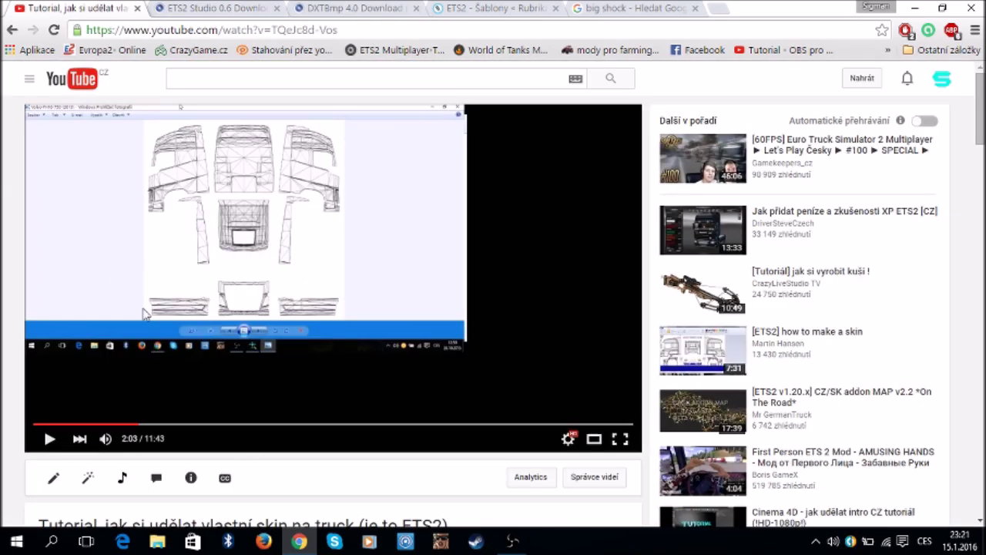
{"action": "scroll", "coordinate": [2, 428], "scroll_direction": "down", "scroll_amount": 2}
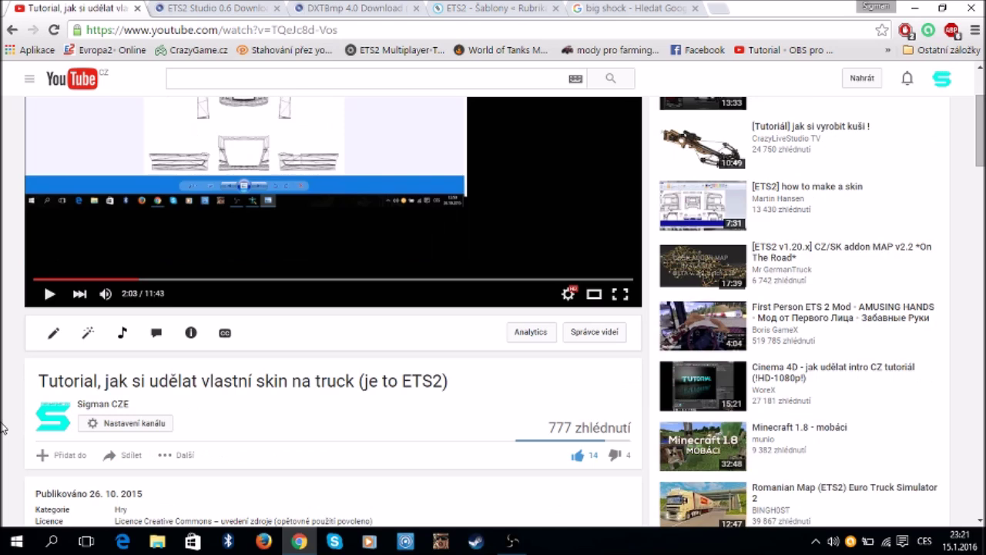
{"action": "scroll", "coordinate": [3, 429], "scroll_direction": "down", "scroll_amount": 1}
{"action": "scroll", "coordinate": [2, 428], "scroll_direction": "up", "scroll_amount": 3}
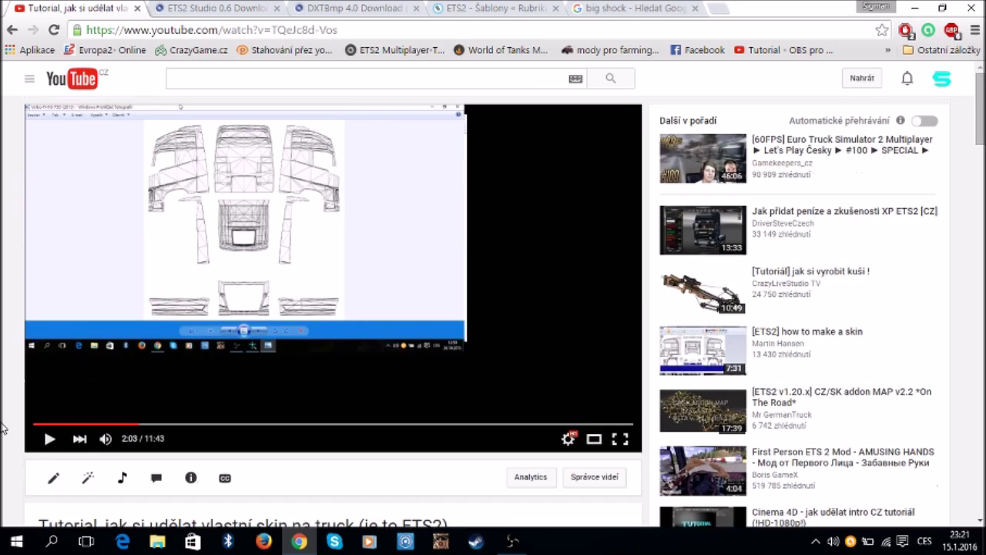